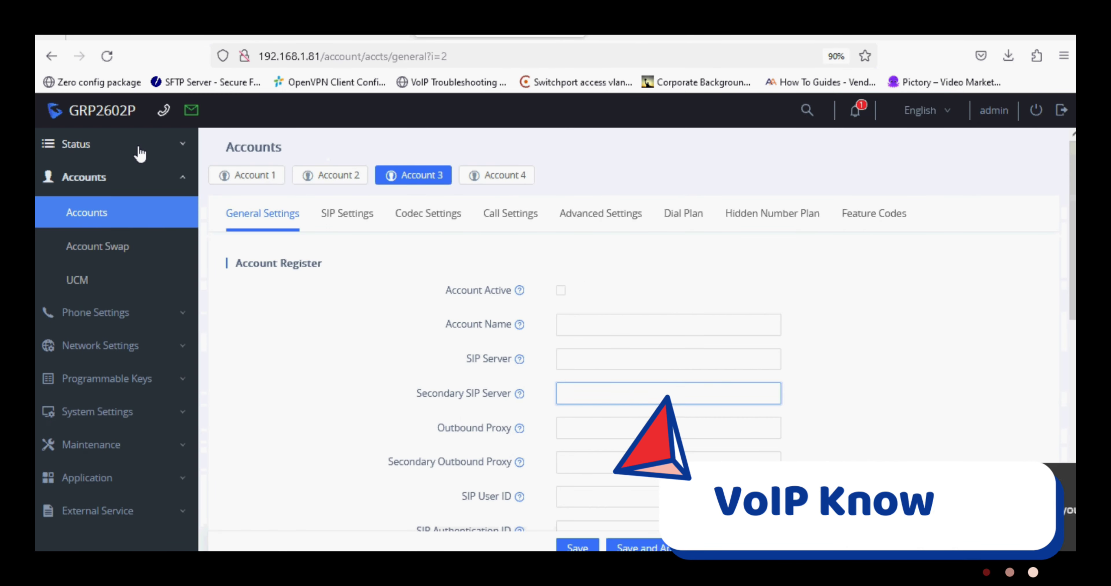
pyautogui.click(140, 154)
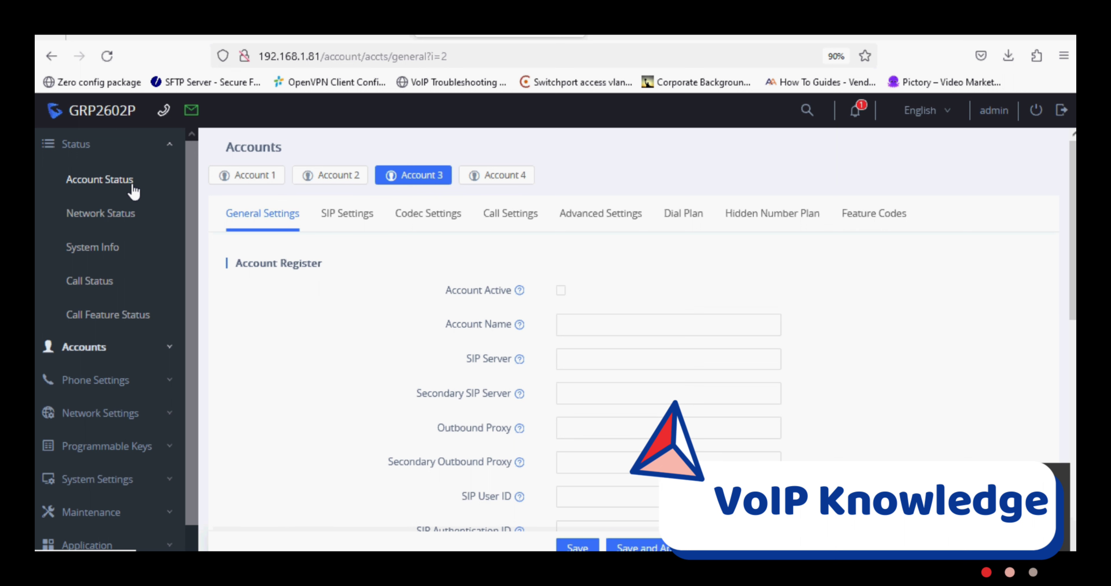
pyautogui.click(124, 214)
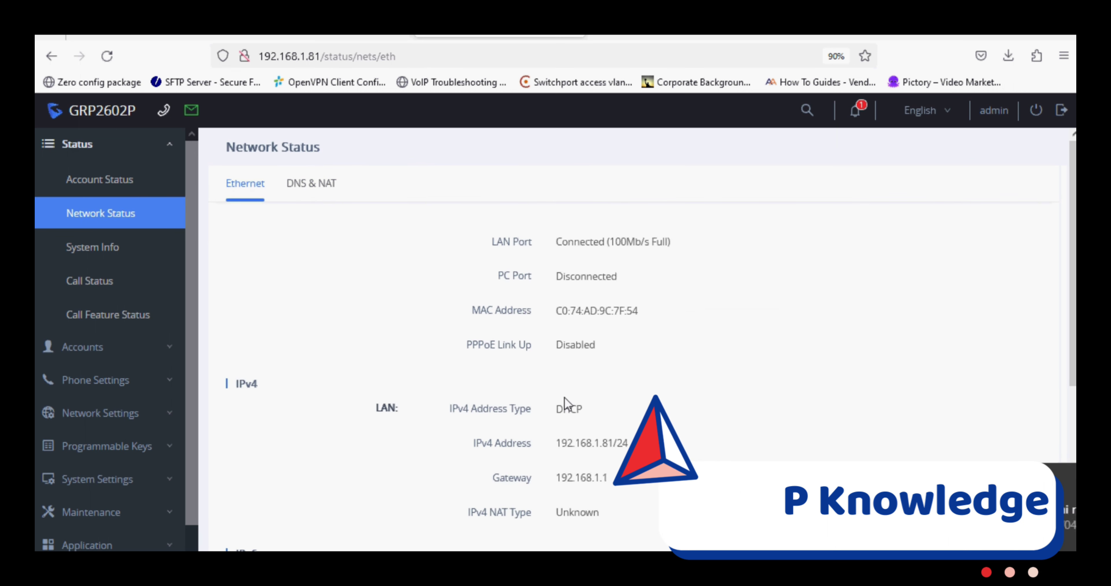
pyautogui.moveTo(638, 312); pyautogui.dragTo(558, 316)
pyautogui.hotkey('ctrl', 'c')
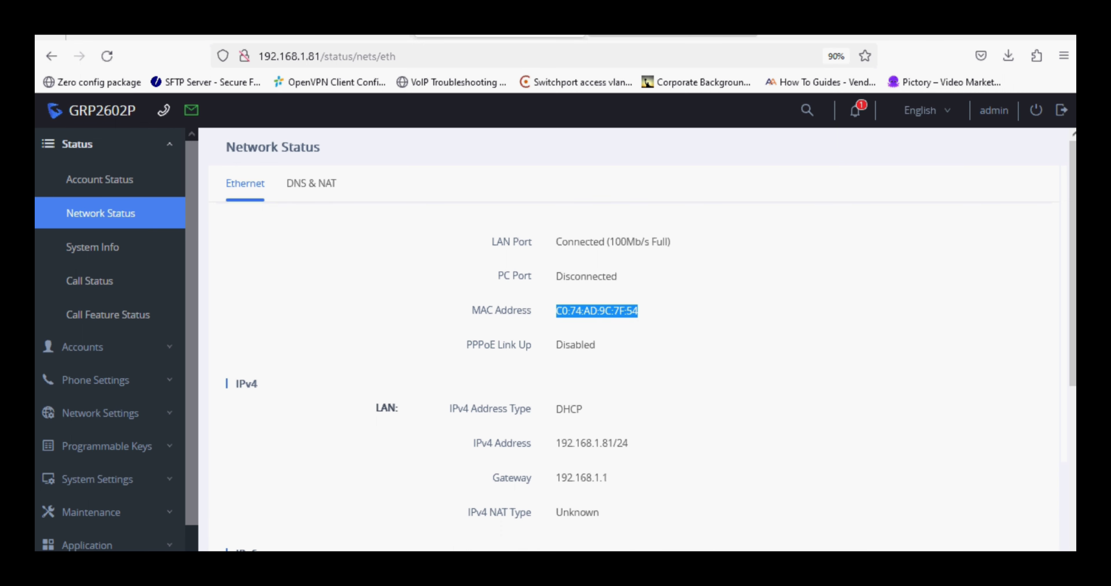
# Paste the MAC into a new tab and strip its colons to get C074AD9C7F54.
pyautogui.hotkey('ctrl', 'Tab')
pyautogui.click(492, 55)
pyautogui.hotkey('ctrl', 'v')
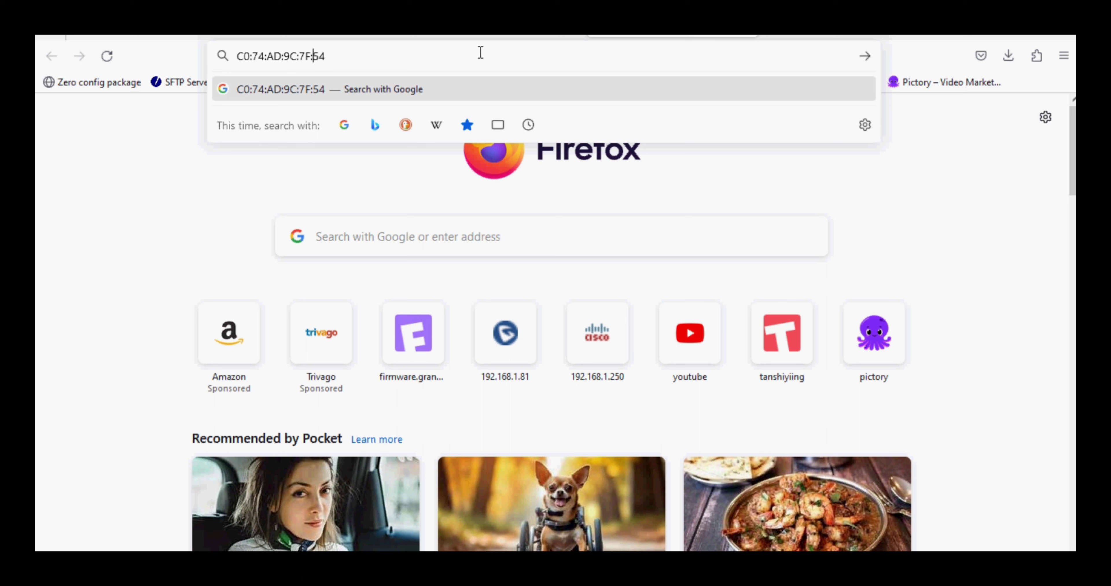
pyautogui.press('BackSpace')
pyautogui.press('BackSpace')
pyautogui.press('Left')
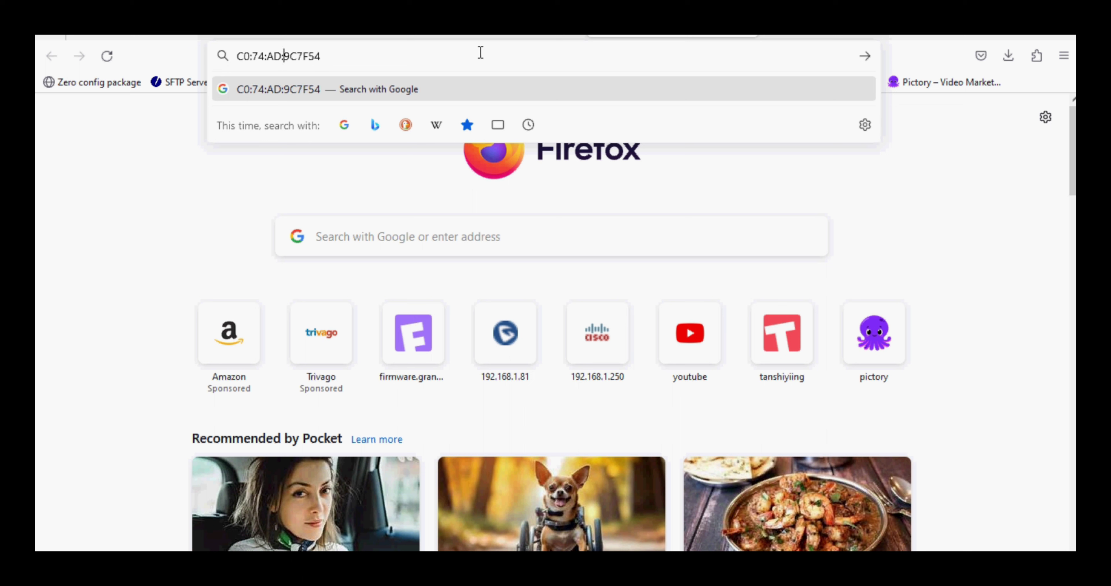
pyautogui.press('BackSpace')
pyautogui.press('Left')
pyautogui.press('Left')
pyautogui.press('BackSpace')
pyautogui.press('BackSpace')
pyautogui.hotkey('ctrl', 'a')
pyautogui.hotkey('ctrl', 'c')
pyautogui.click(328, 37)
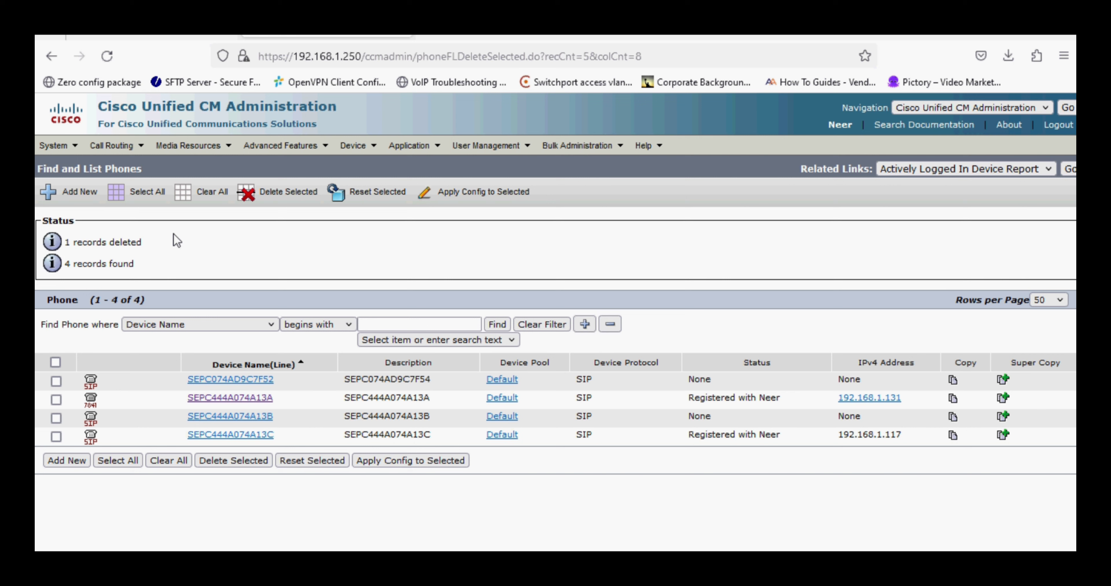
# Add a new phone under Device > Phone with type Third-party SIP Device (Basic).
pyautogui.click(353, 145)
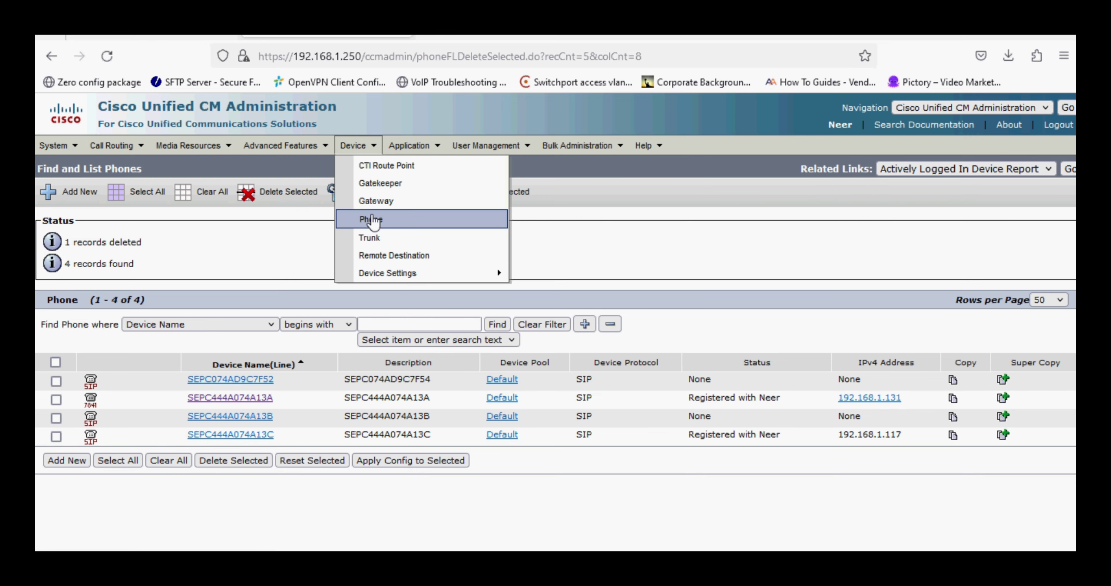
pyautogui.click(370, 218)
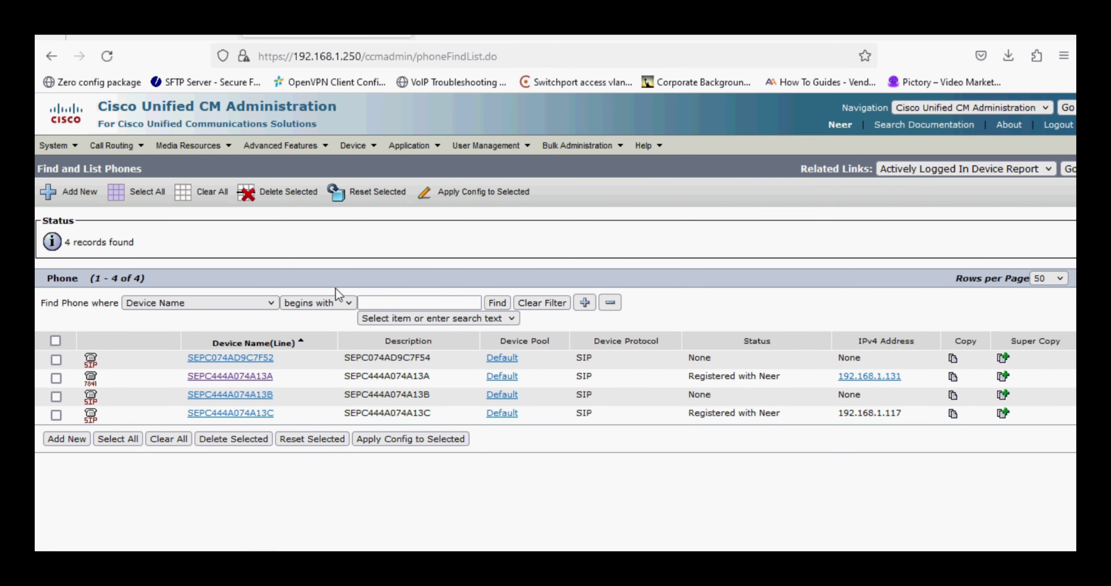
pyautogui.click(62, 443)
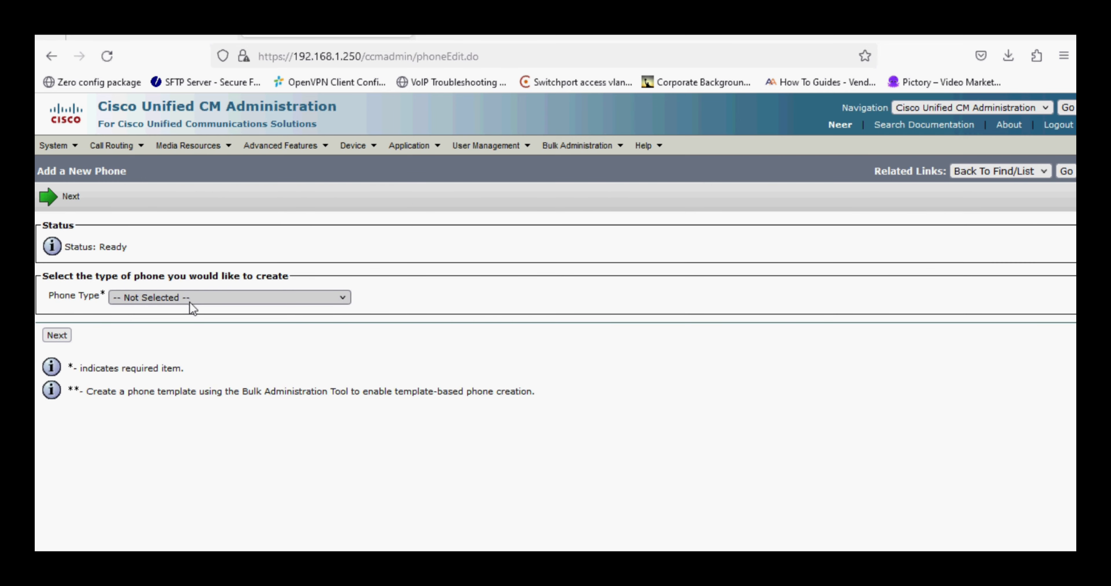
pyautogui.click(189, 301)
pyautogui.scroll(-20, 209, 389)
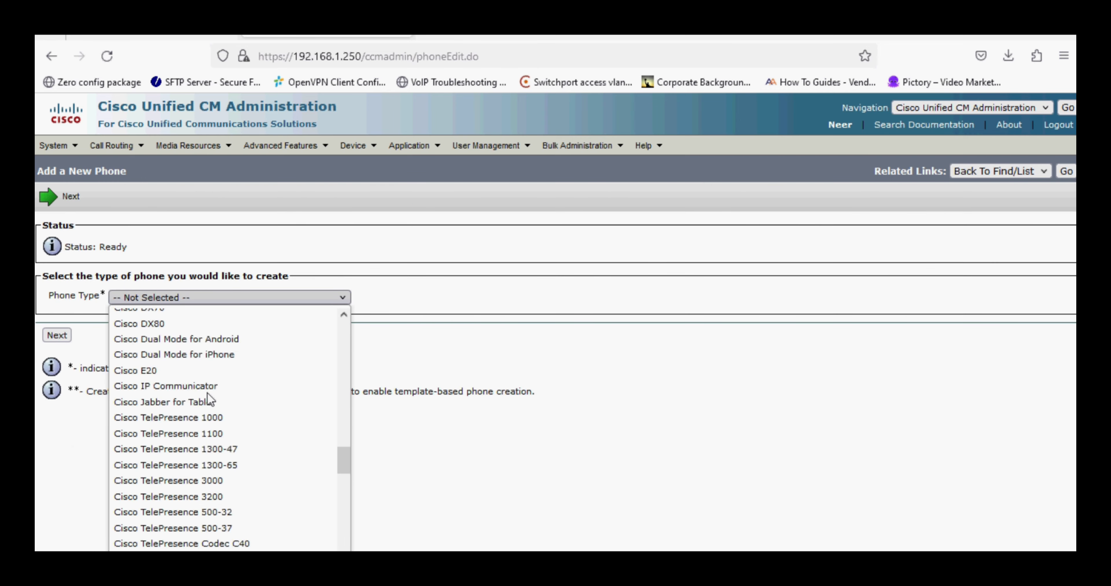
pyautogui.scroll(-10, 206, 393)
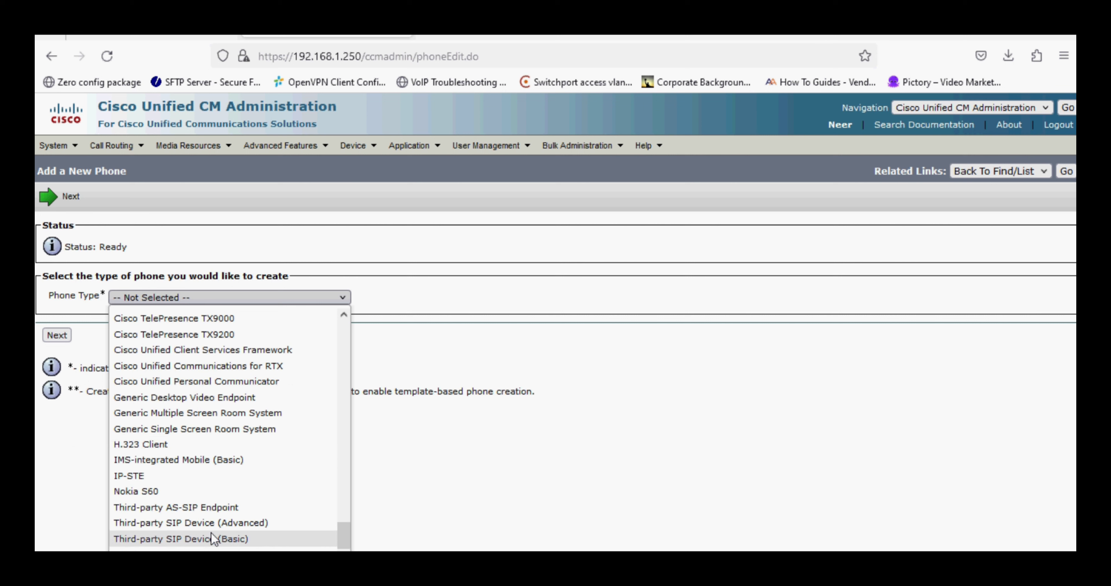
pyautogui.click(212, 537)
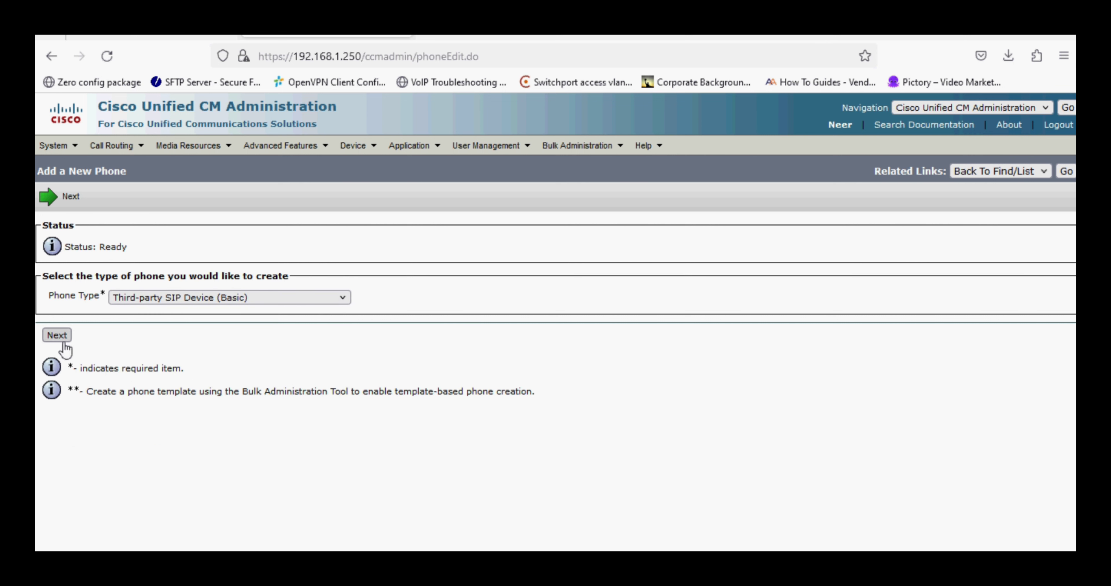
# Continue to the phone configuration and paste MAC address C074AD9C7F54.
pyautogui.click(57, 335)
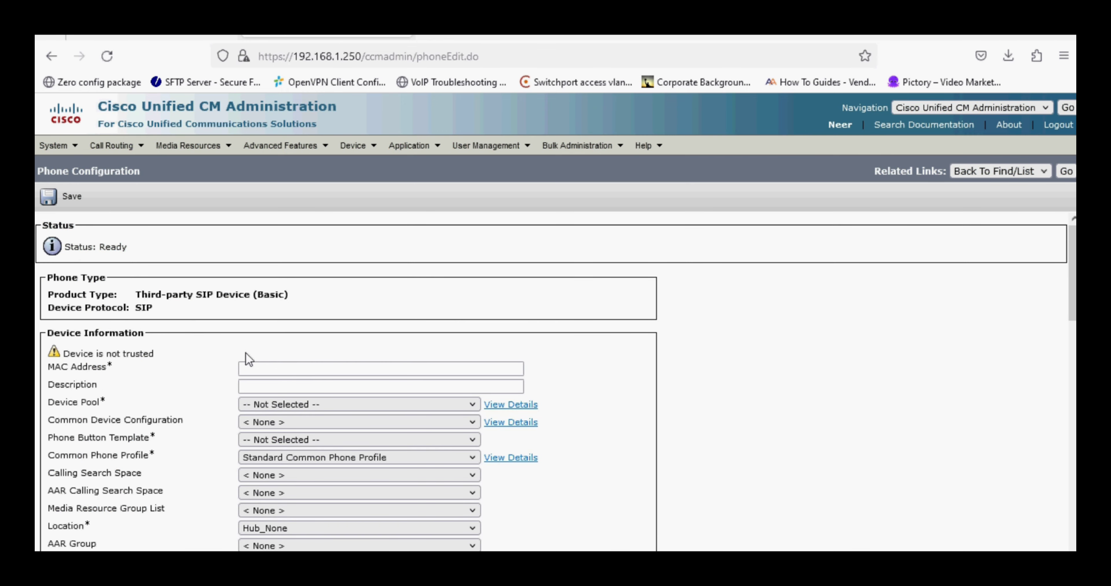
pyautogui.click(269, 370)
pyautogui.moveTo(37, 362); pyautogui.dragTo(111, 369)
pyautogui.click(263, 371)
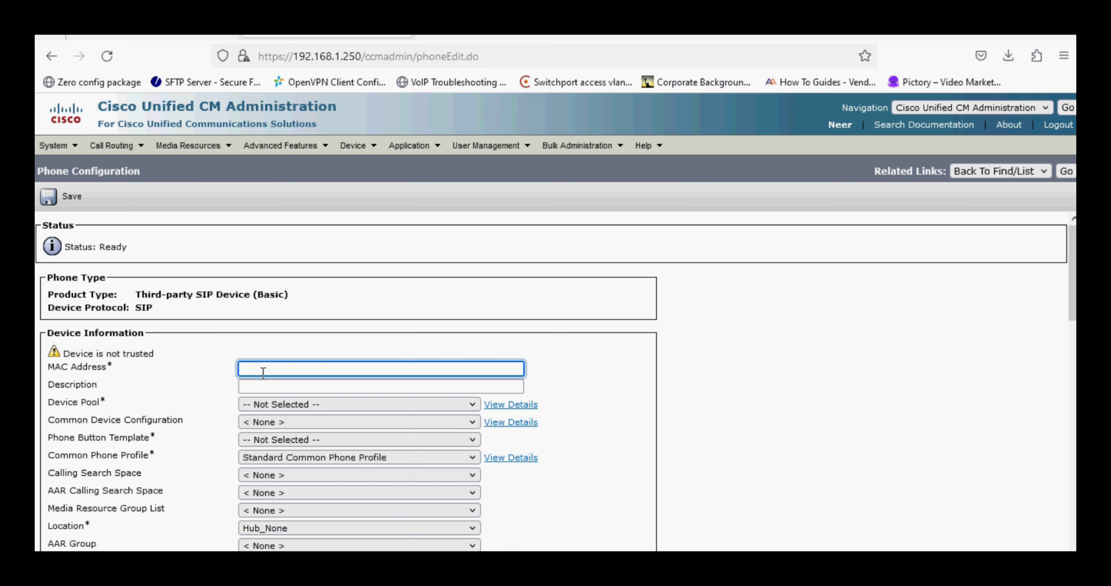
pyautogui.hotkey('ctrl', 'v')
pyautogui.press('Tab')
# Set device pool Default, button template Third-party SIP Device (Basic), and an anonymous owner.
pyautogui.scroll(-3, 260, 394)
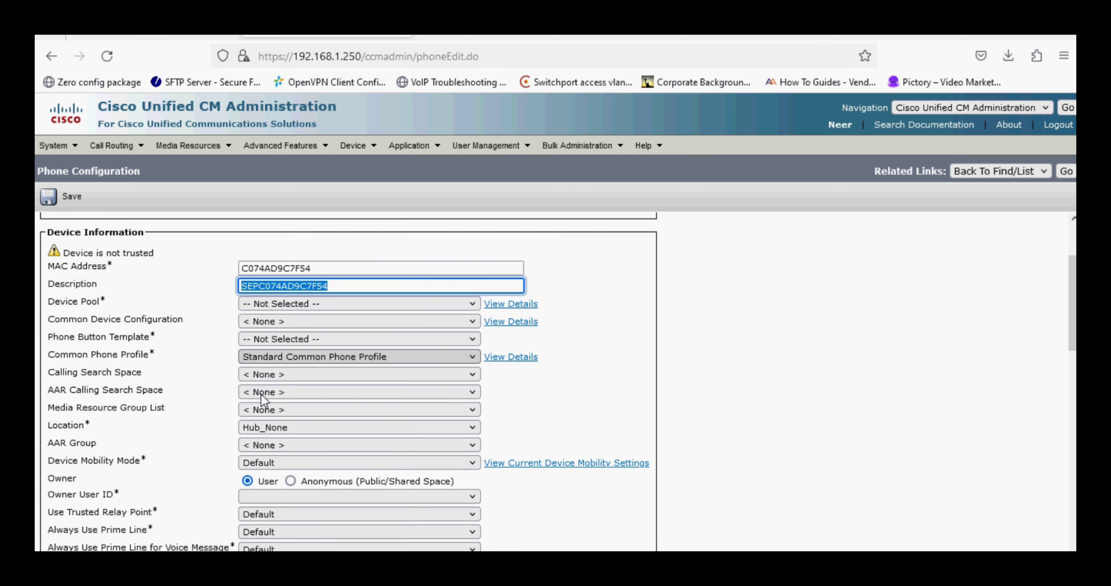
pyautogui.click(248, 287)
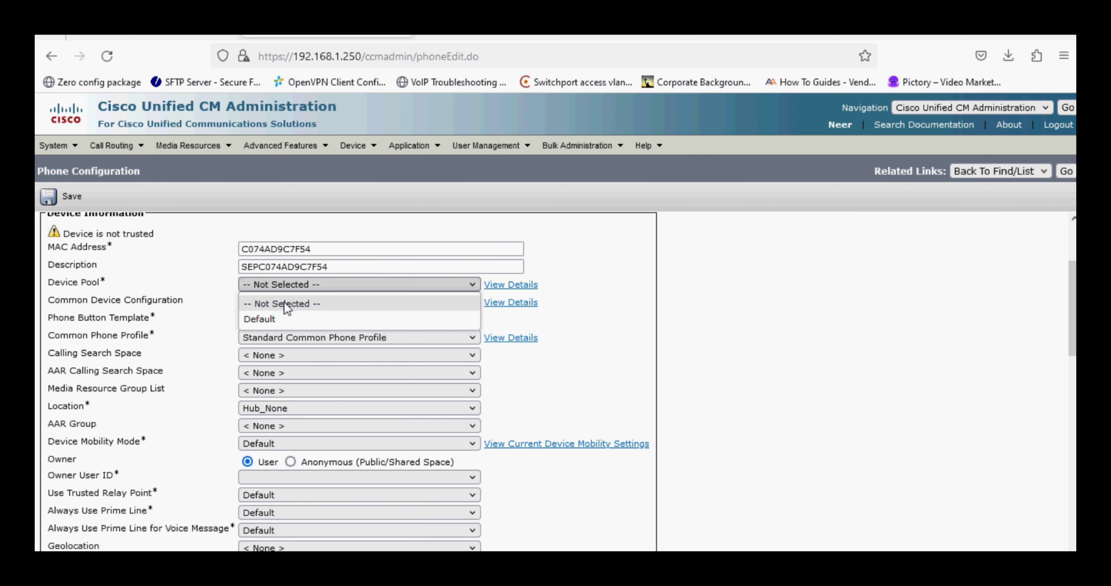
pyautogui.click(284, 301)
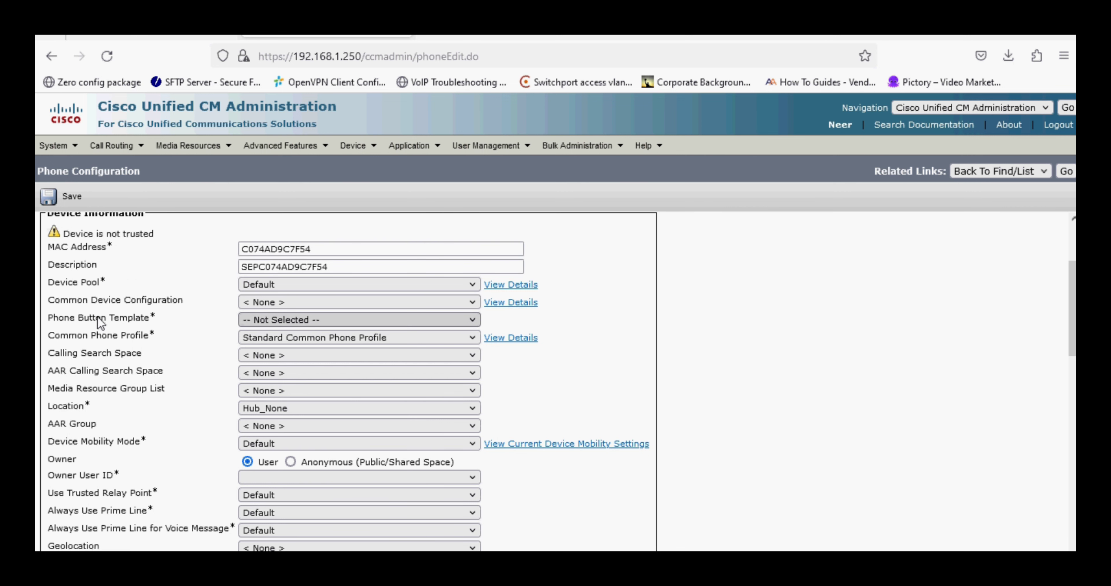
pyautogui.moveTo(96, 318); pyautogui.dragTo(244, 330)
pyautogui.click(261, 320)
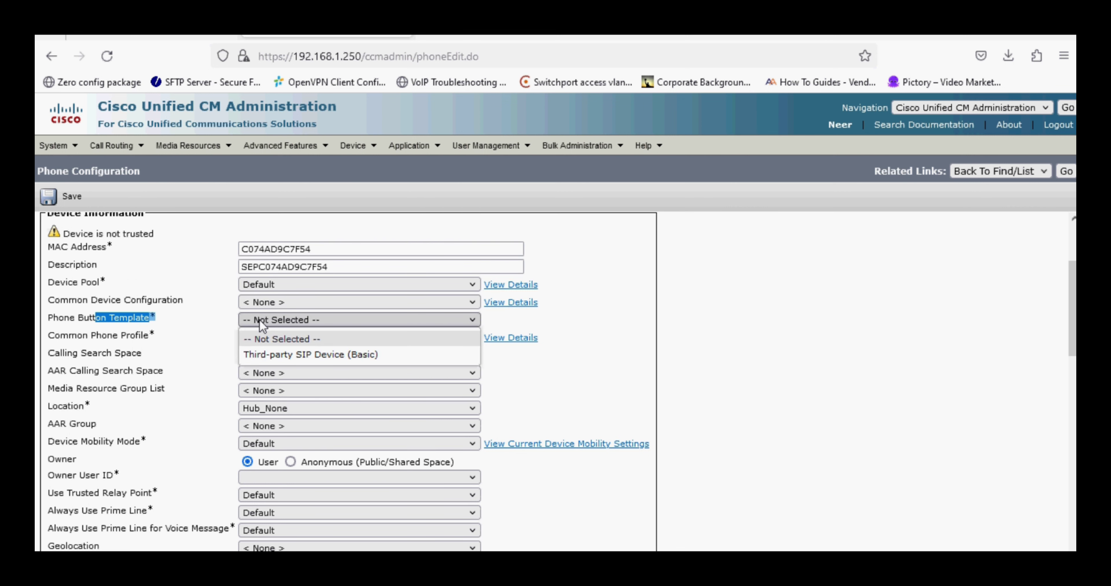
pyautogui.click(270, 354)
pyautogui.click(198, 372)
pyautogui.scroll(-3, 198, 372)
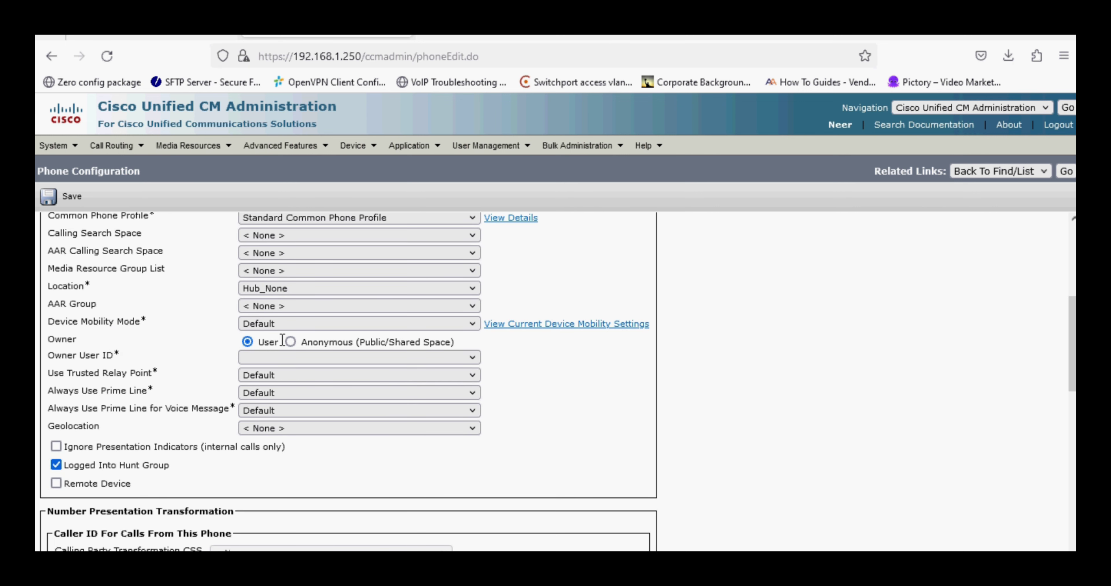
pyautogui.click(290, 343)
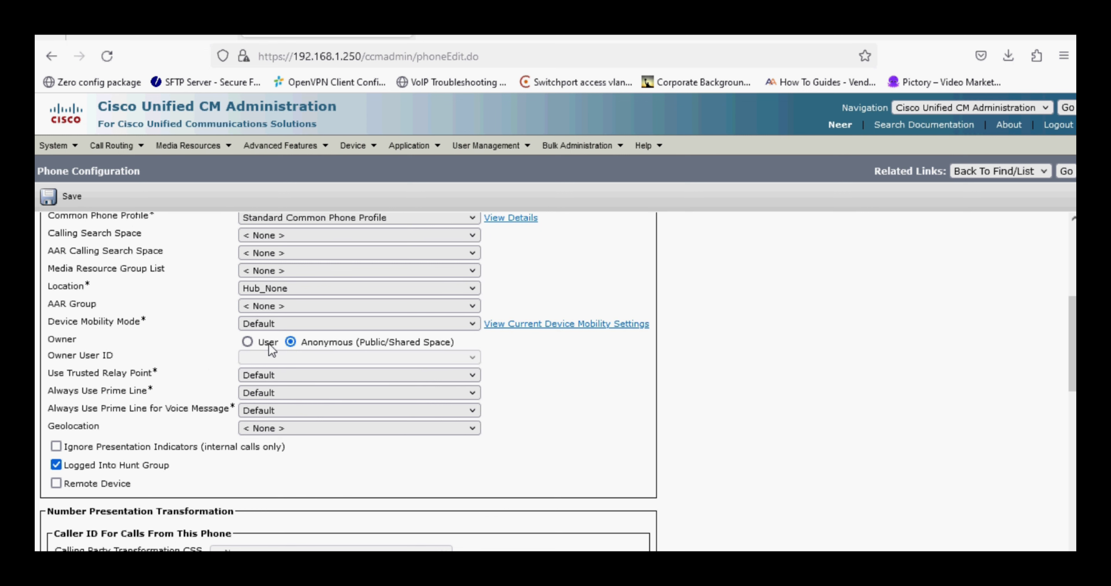
# Choose the standard non-secure SIP security profile and the Standard SIP Profile.
pyautogui.scroll(-1, 206, 347)
pyautogui.scroll(-1, 208, 351)
pyautogui.scroll(-2, 208, 351)
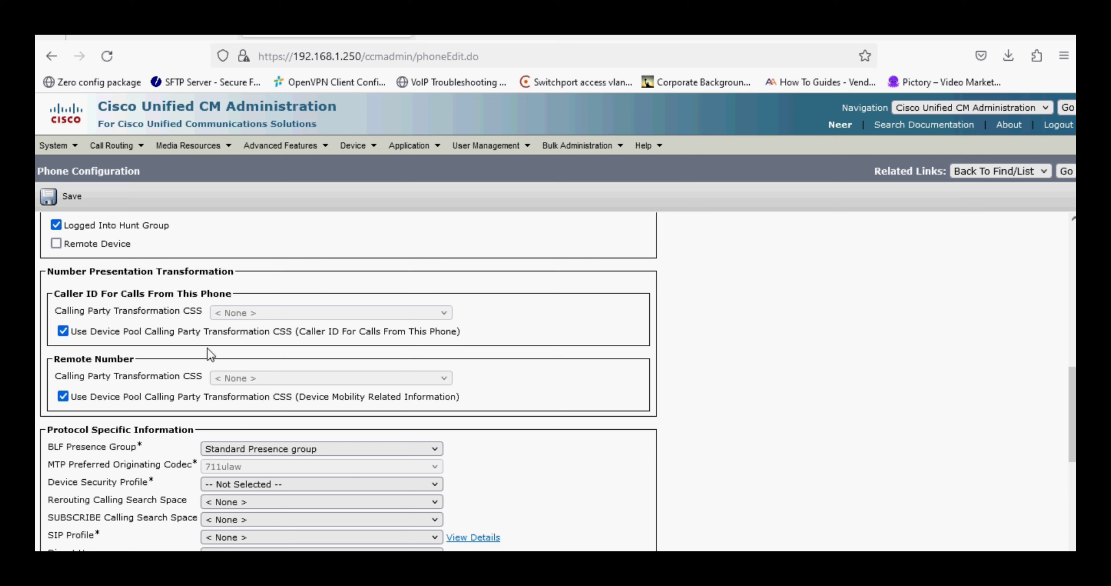
pyautogui.scroll(-3, 206, 347)
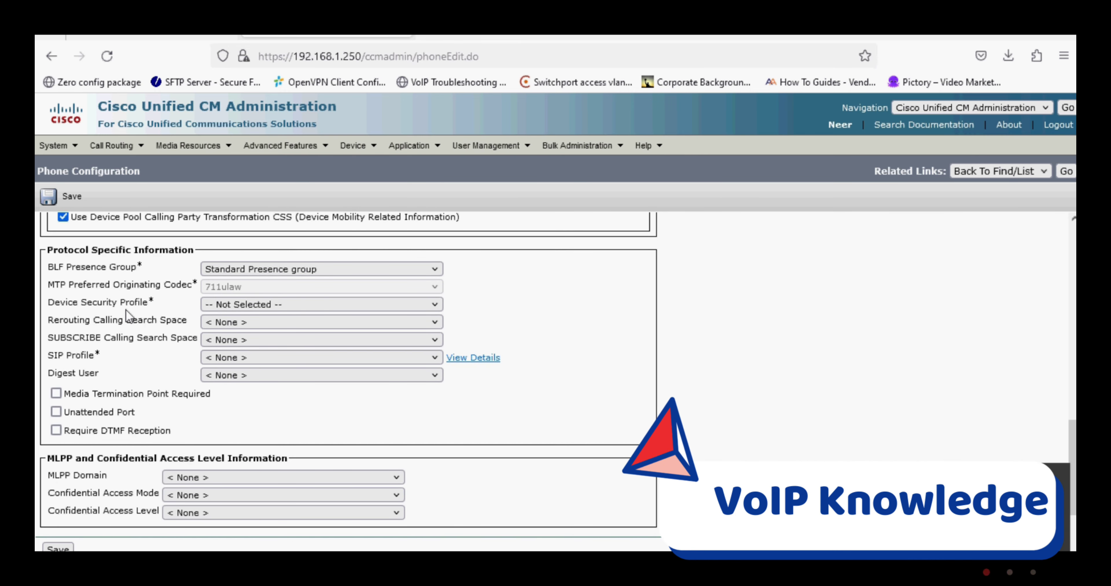
pyautogui.moveTo(109, 303); pyautogui.dragTo(198, 311)
pyautogui.click(242, 305)
pyautogui.click(253, 335)
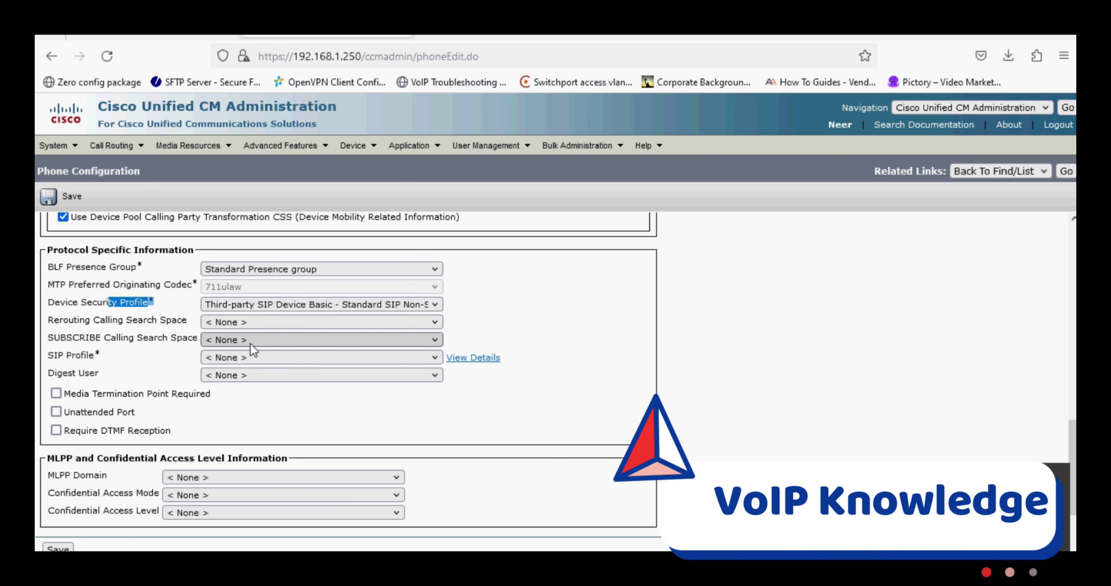
pyautogui.tripleClick(109, 361)
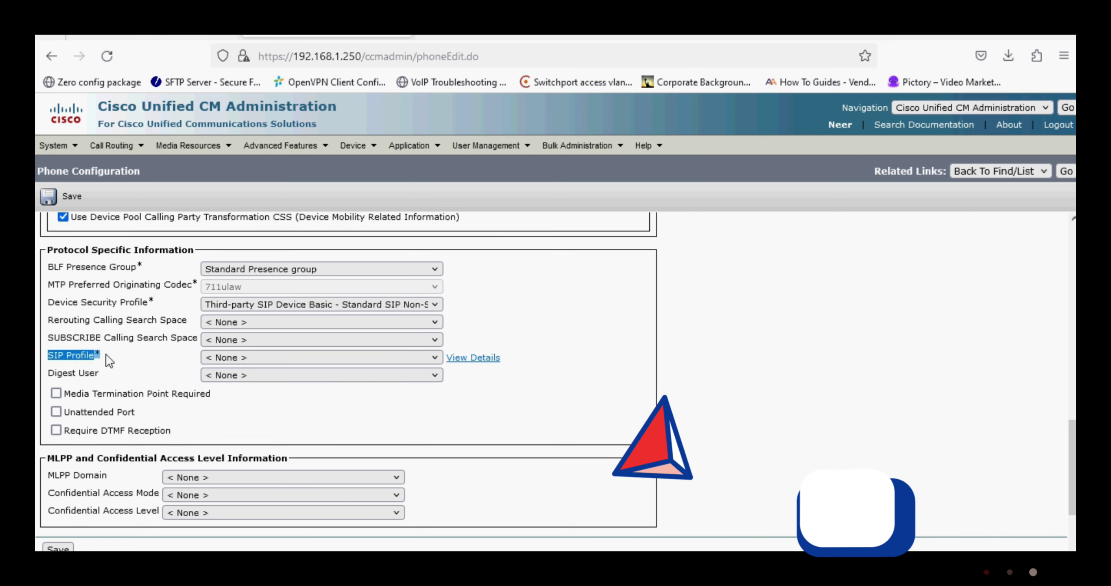
pyautogui.click(276, 360)
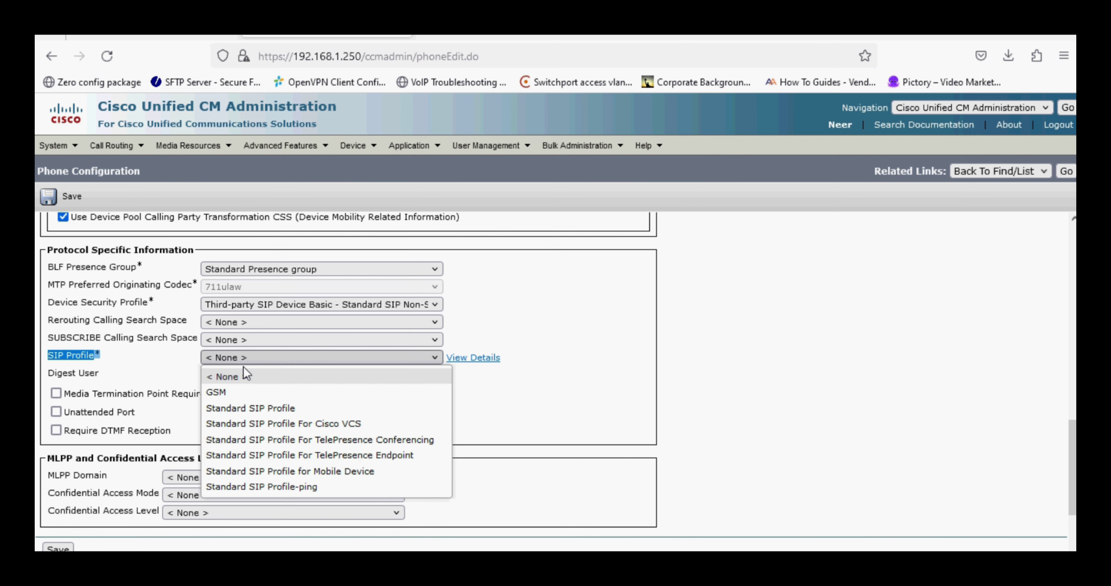
pyautogui.click(235, 408)
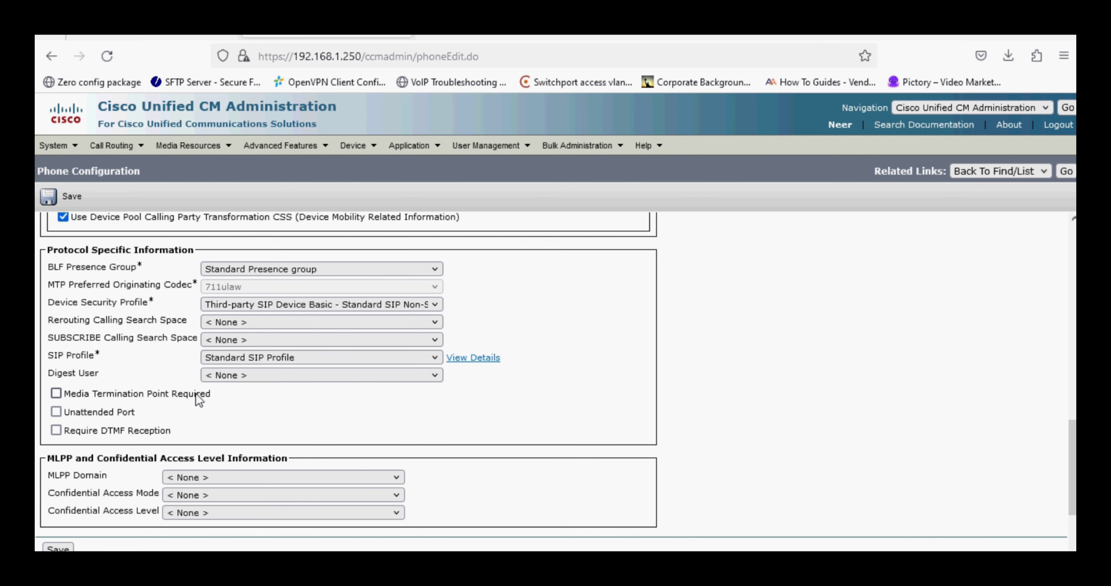
# Save the new phone and acknowledge the Apply Config reminder.
pyautogui.scroll(-3, 230, 391)
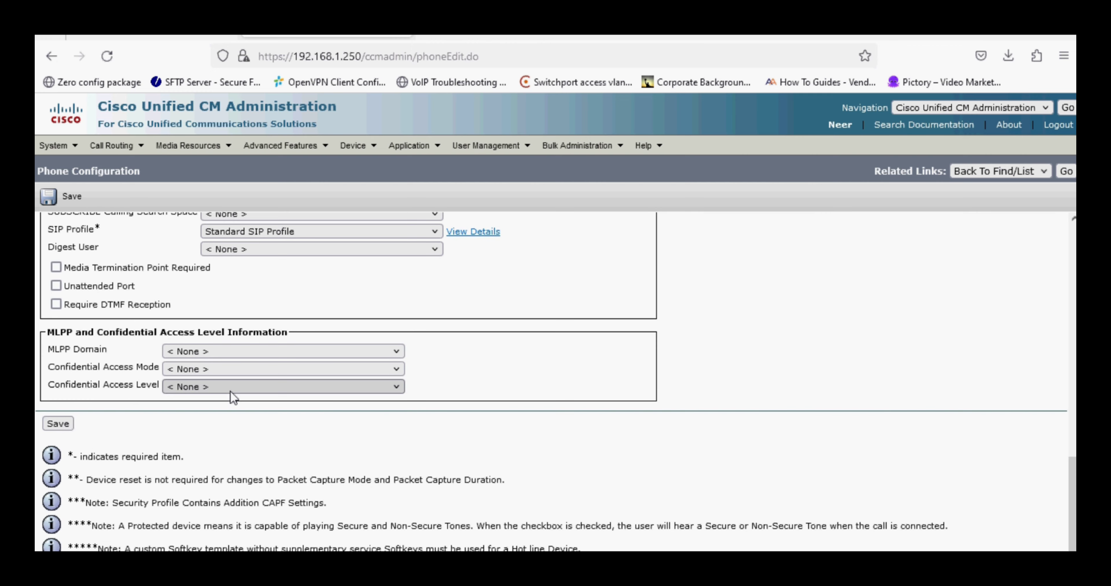
pyautogui.click(61, 423)
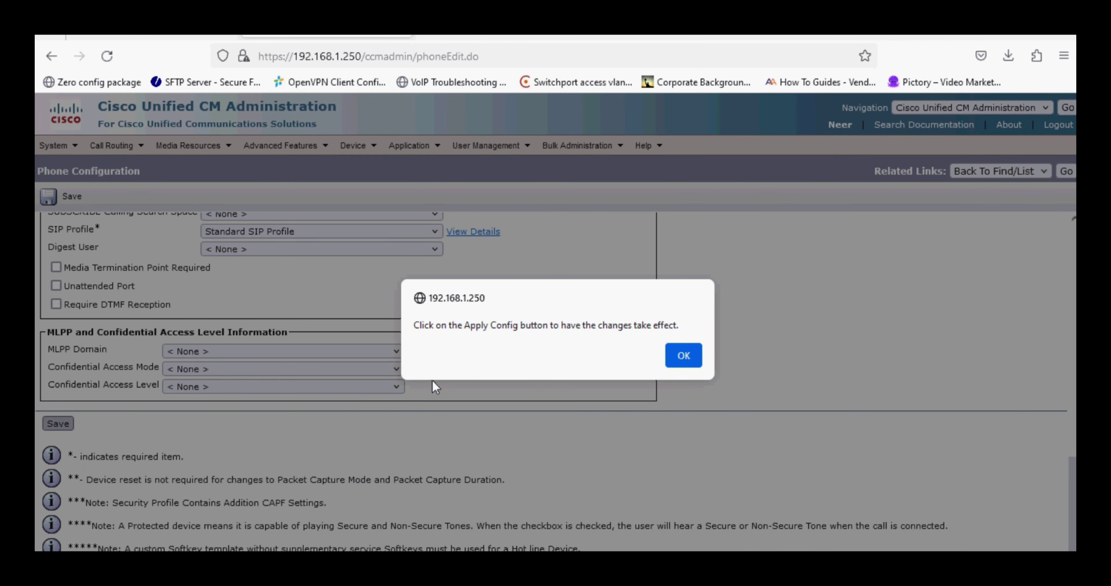
pyautogui.click(684, 356)
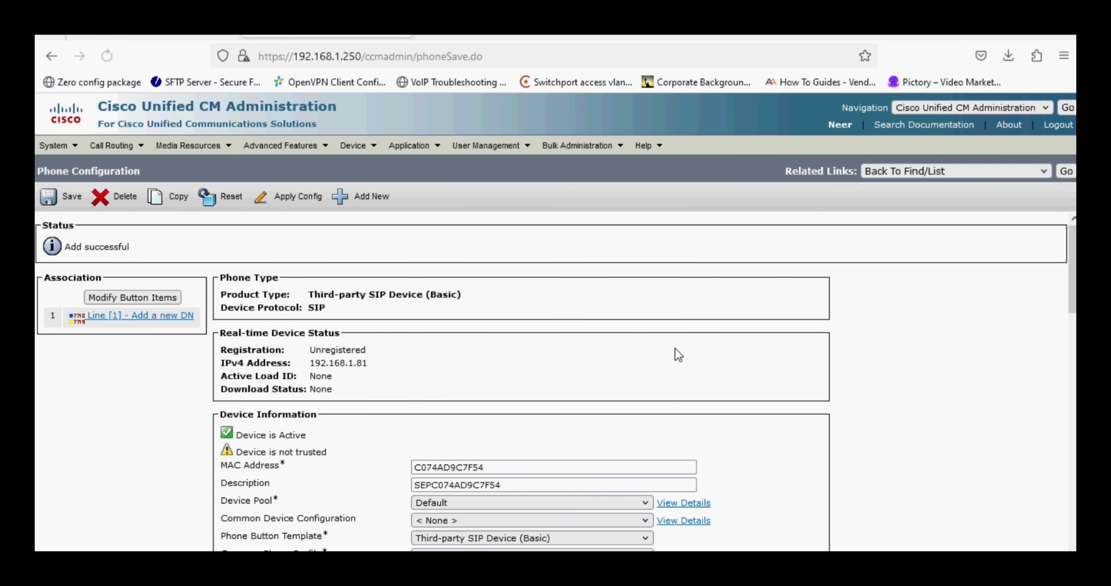
pyautogui.click(477, 148)
# Start a new end user 1001 and enter its password and confirmation.
pyautogui.click(496, 185)
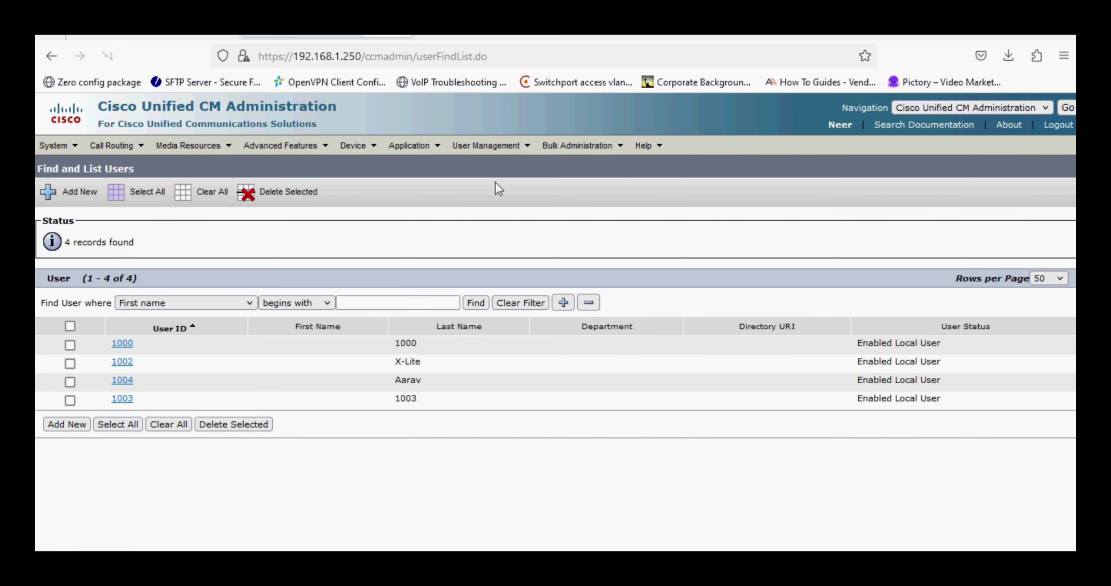
pyautogui.click(67, 425)
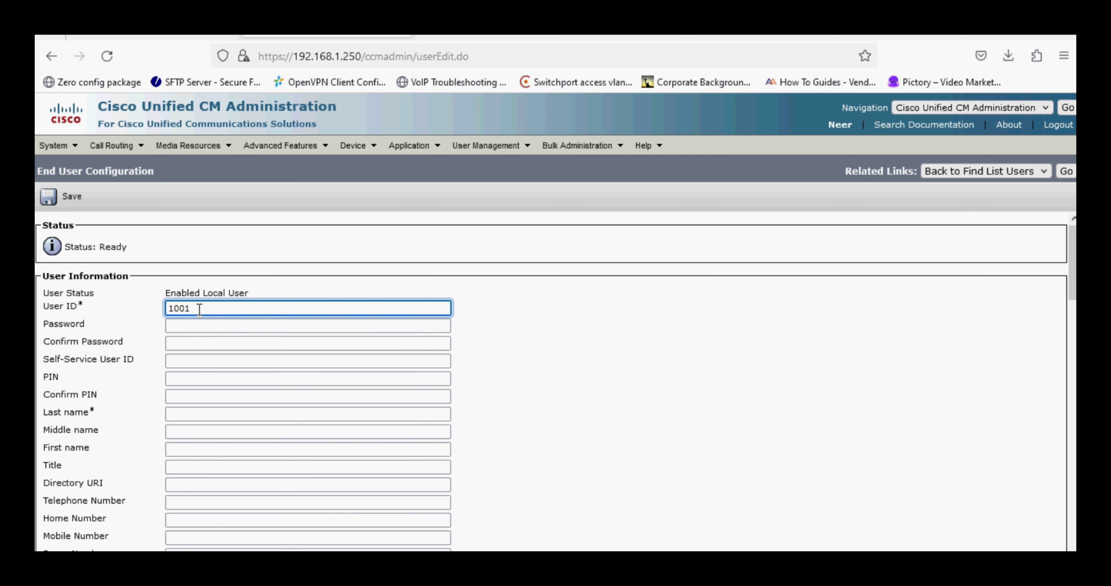
pyautogui.press('Tab')
pyautogui.write('1234')
pyautogui.press('Tab')
pyautogui.write('123')
pyautogui.press('Tab')
pyautogui.press('Tab')
pyautogui.press('Tab')
pyautogui.press('Tab')
pyautogui.press('Tab')
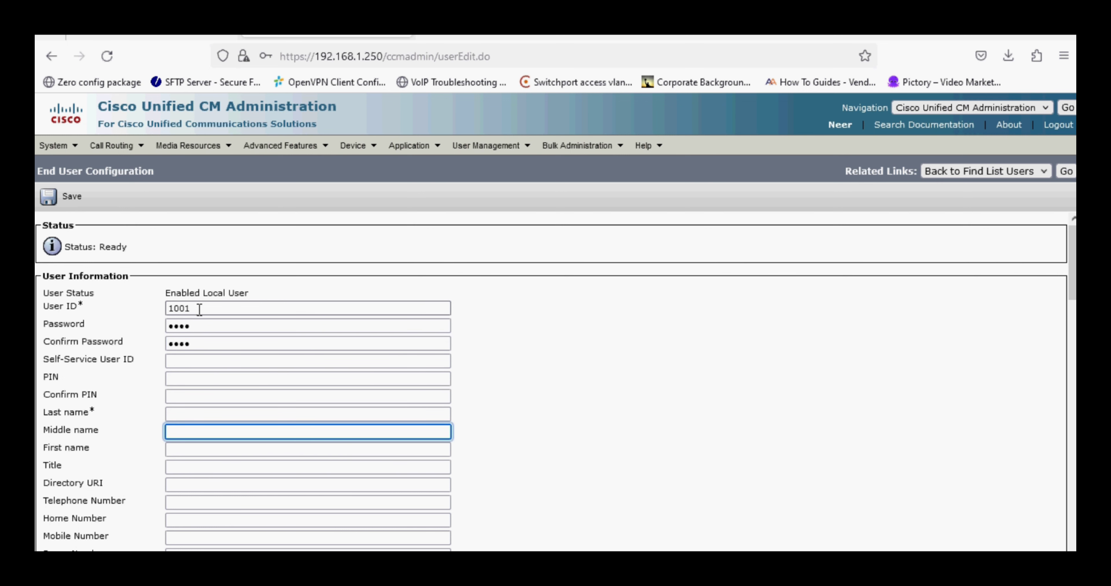
# Set last name GRP2602P and fill in the digest credentials and their confirmation.
pyautogui.click(182, 416)
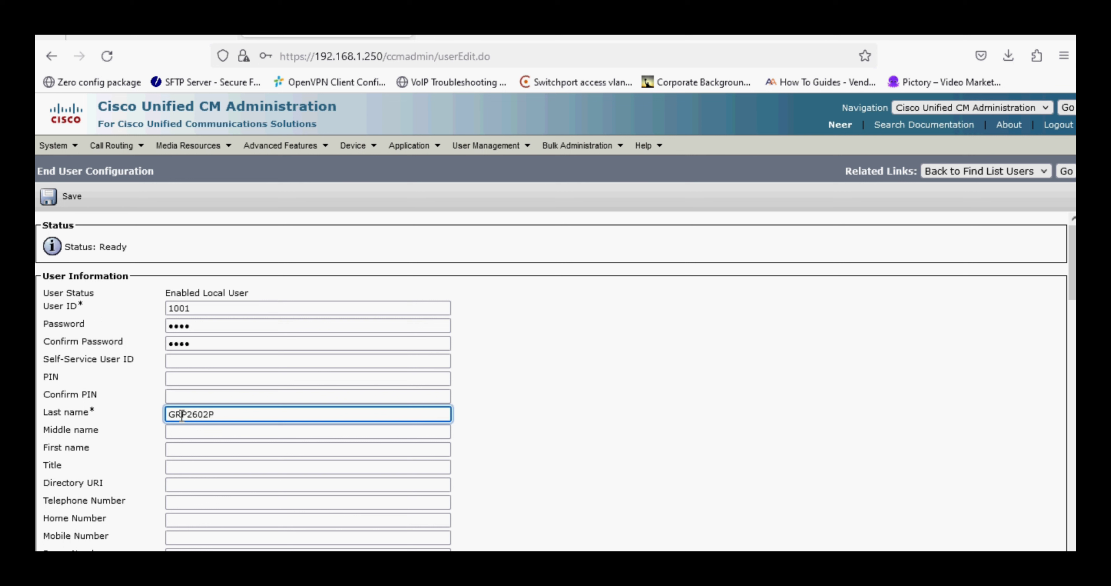
pyautogui.press('Tab')
pyautogui.press('Tab')
pyautogui.press('Tab')
pyautogui.press('Tab')
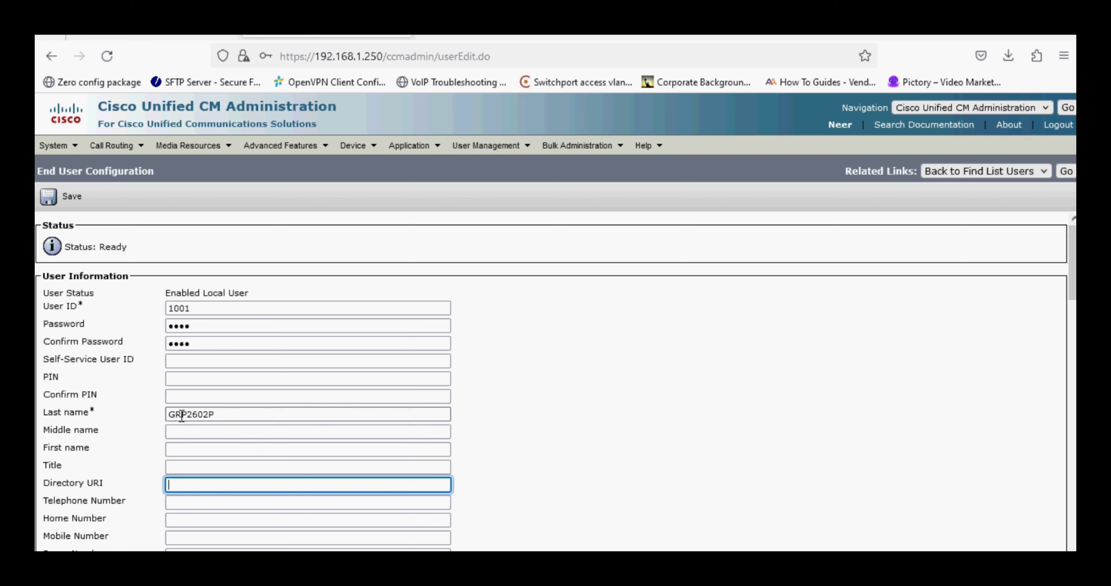
pyautogui.press('Tab')
pyautogui.scroll(-5, 181, 415)
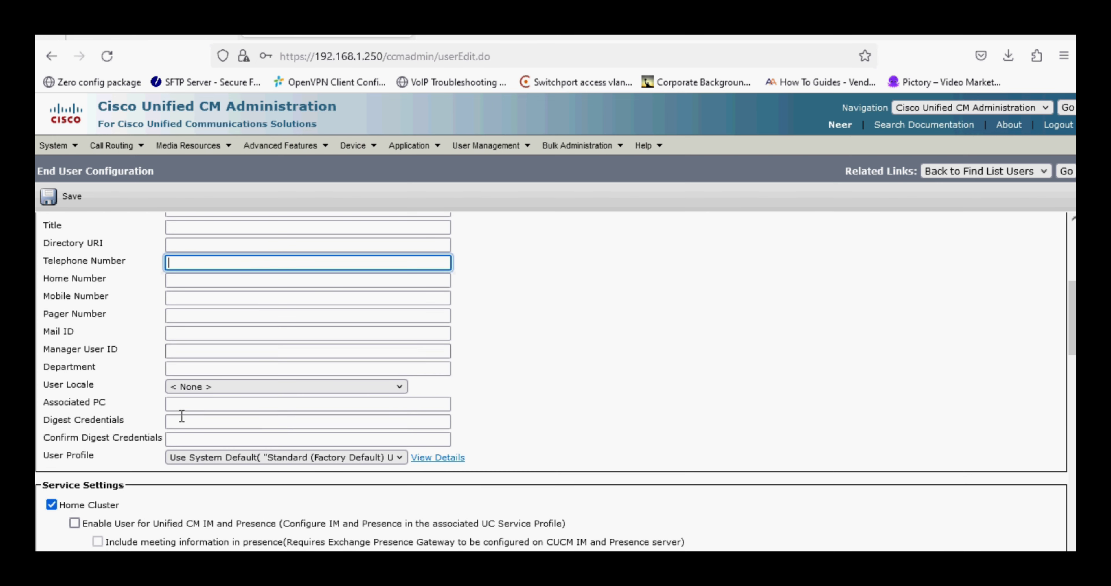
pyautogui.click(178, 415)
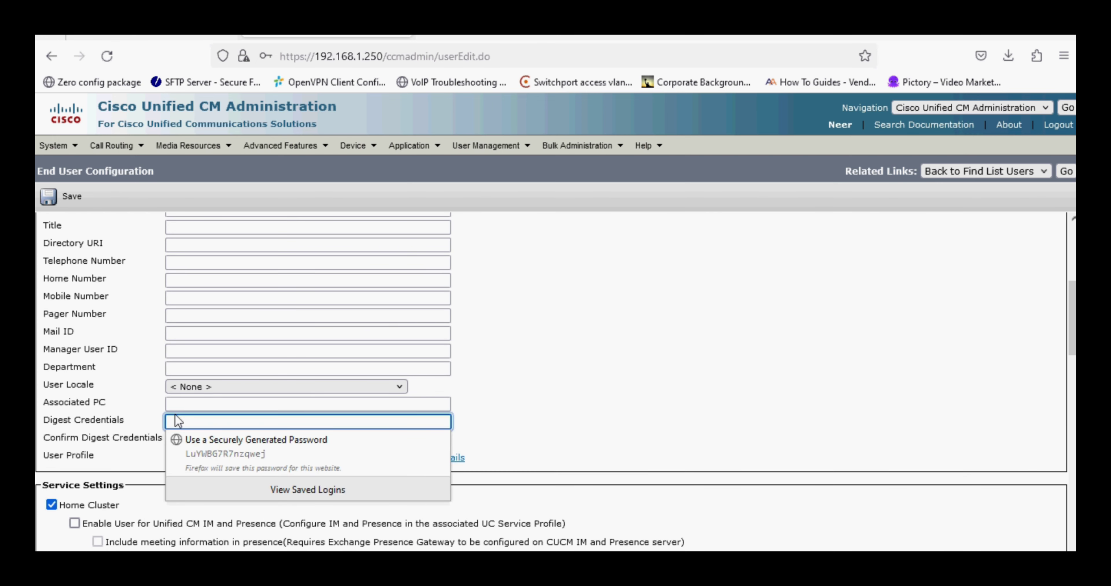
pyautogui.write('cis')
pyautogui.press('Tab')
pyautogui.write('c')
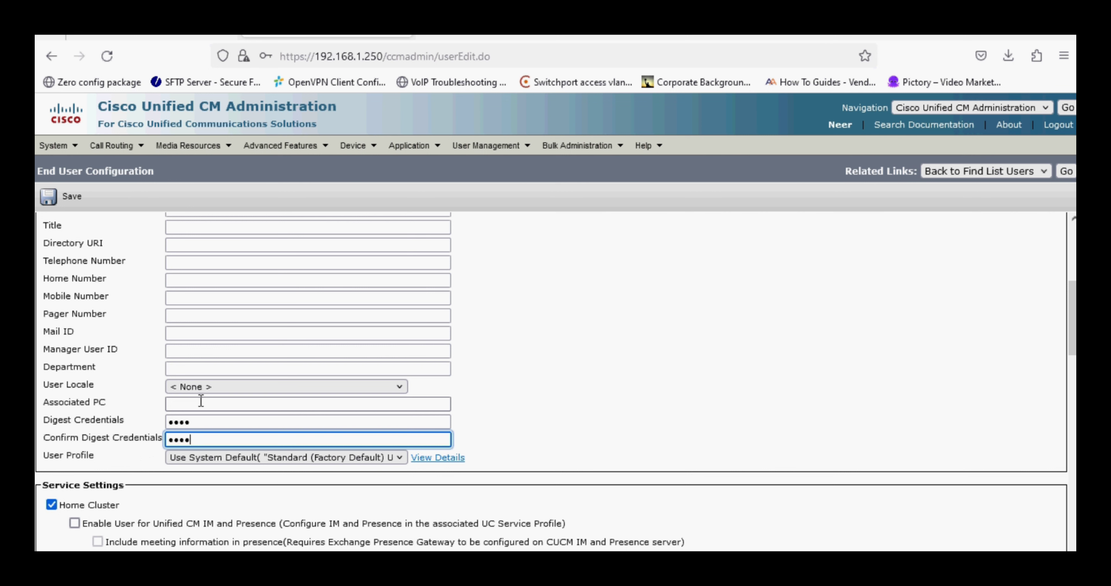
# Save end user 1001 and decline saving the login in the browser.
pyautogui.scroll(-3, 201, 401)
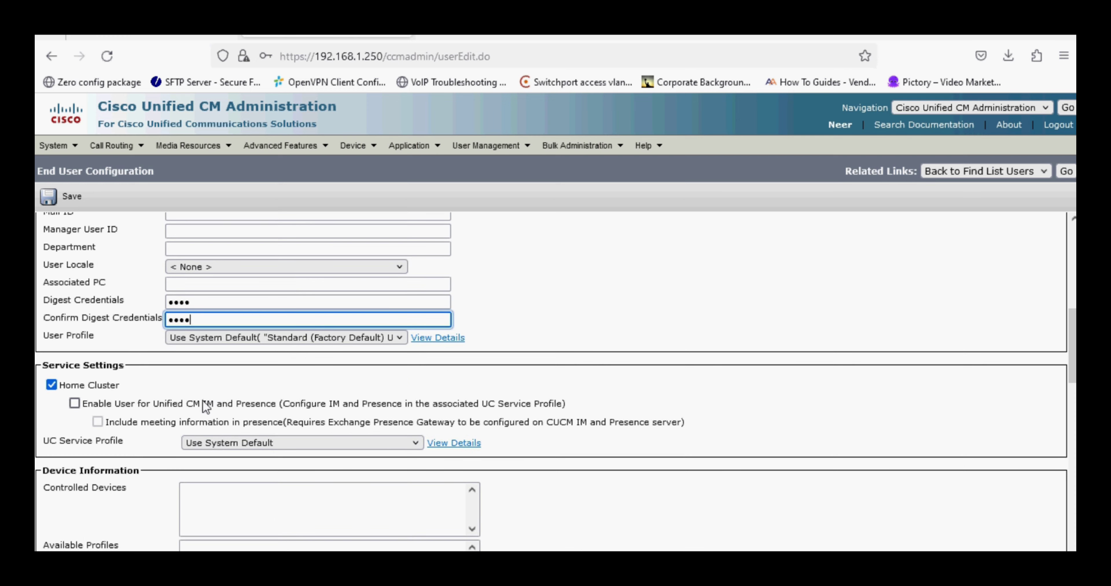
pyautogui.scroll(-10, 210, 406)
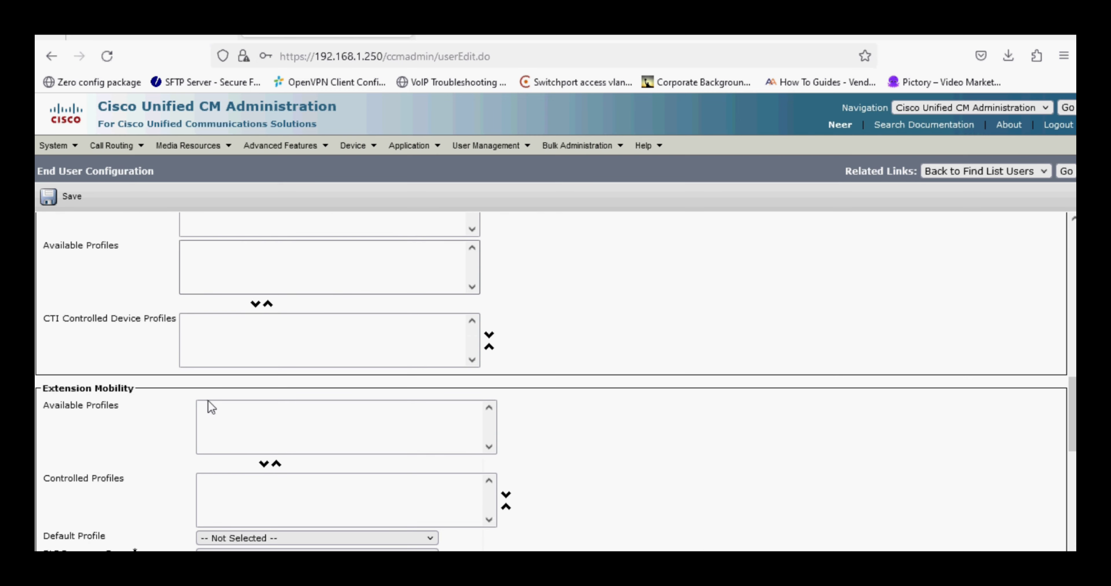
pyautogui.scroll(-6, 210, 406)
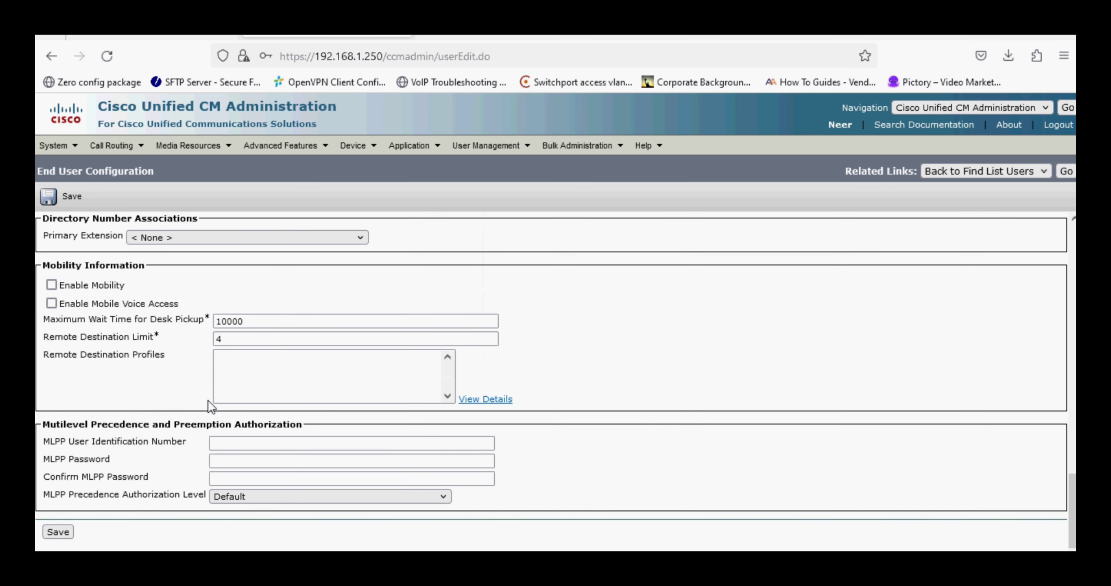
pyautogui.click(53, 517)
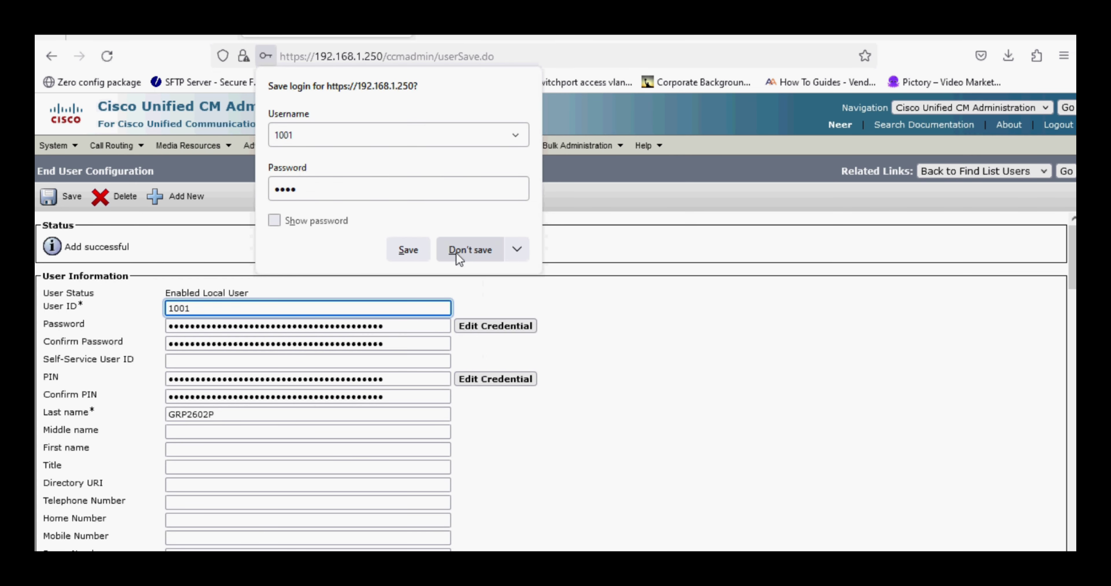
pyautogui.click(459, 258)
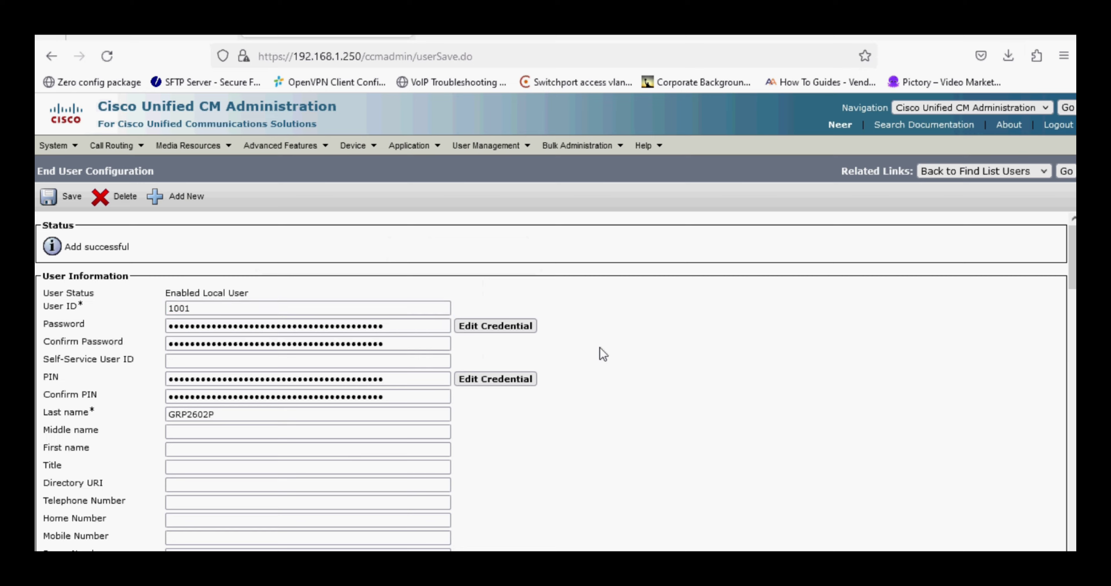
# Open Device Association for user 1001.
pyautogui.scroll(-5, 600, 347)
pyautogui.scroll(-7, 600, 348)
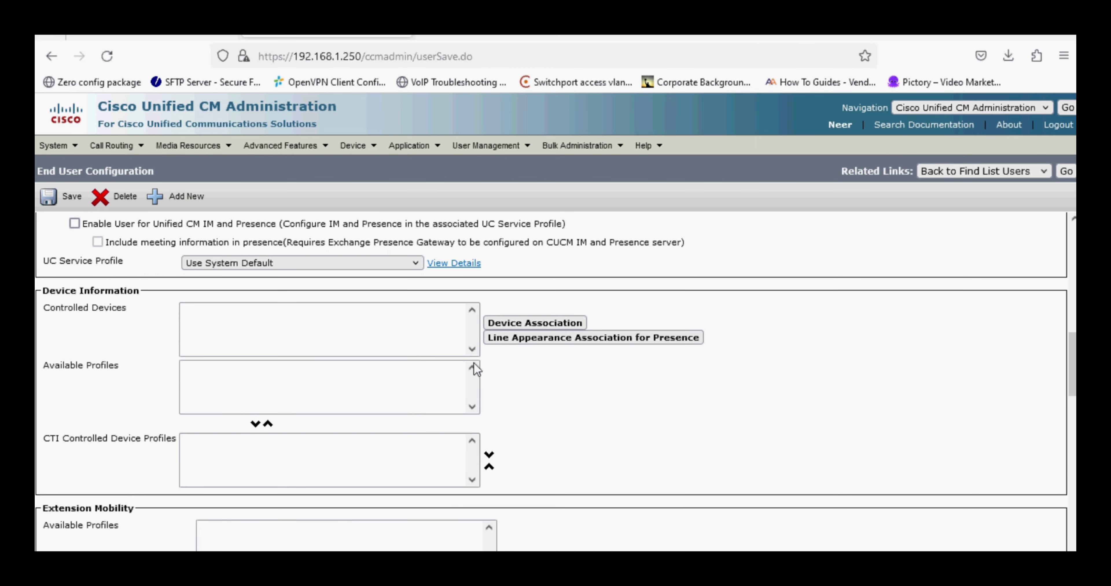
pyautogui.moveTo(62, 309); pyautogui.dragTo(123, 310)
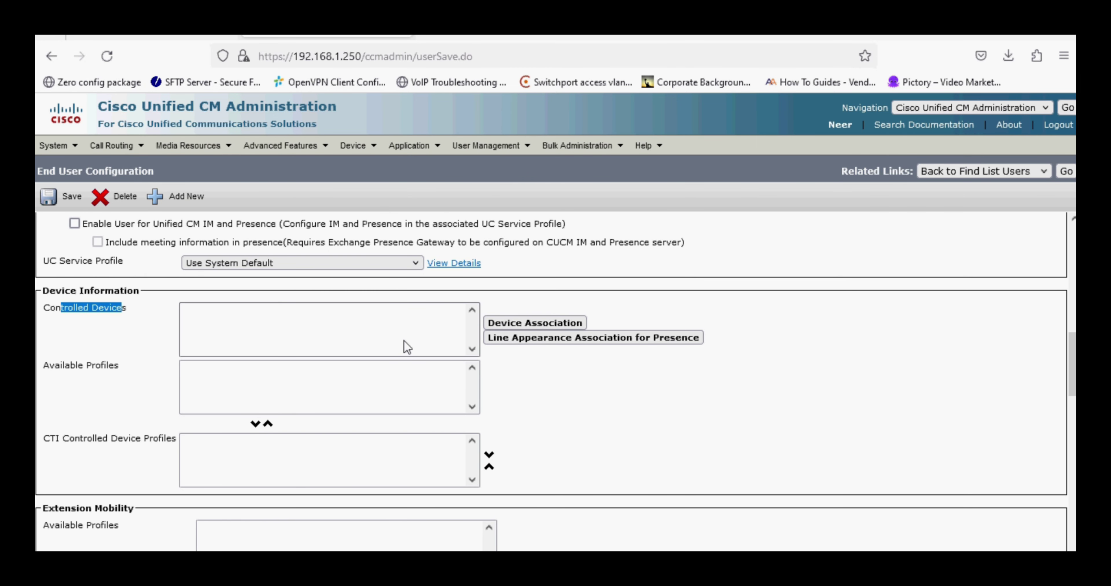
pyautogui.click(516, 327)
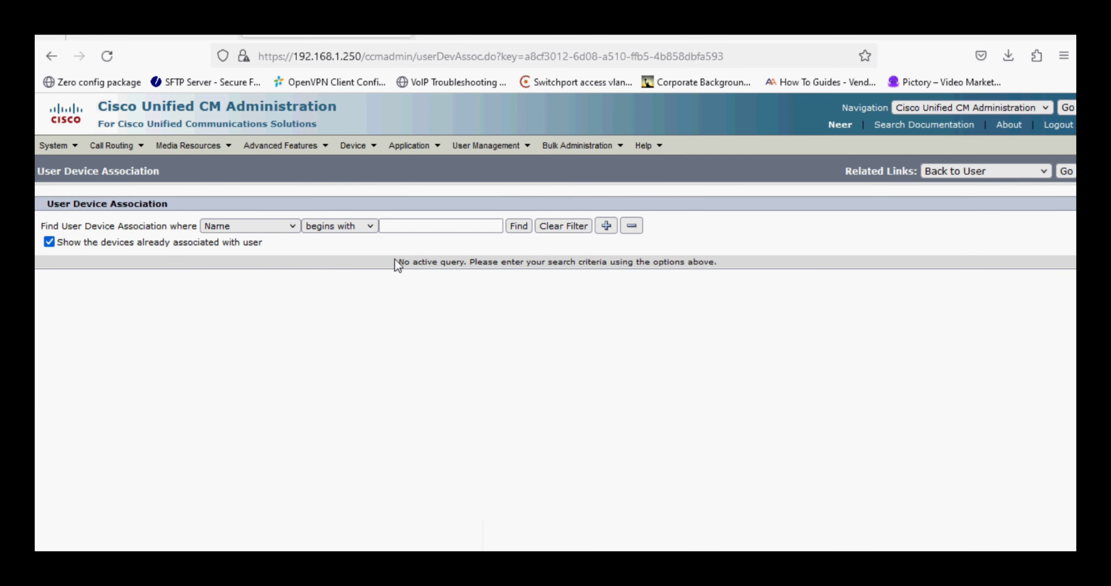
# Associate phone SEPC074AD9C7F54 with user 1001, then save the end user.
pyautogui.click(518, 226)
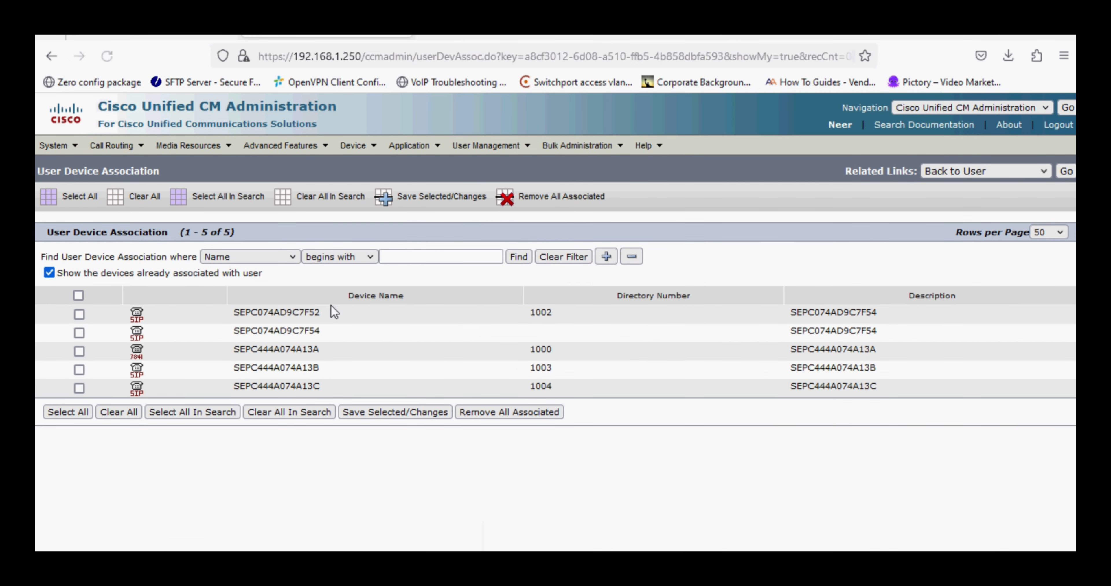
pyautogui.moveTo(263, 330); pyautogui.dragTo(287, 327)
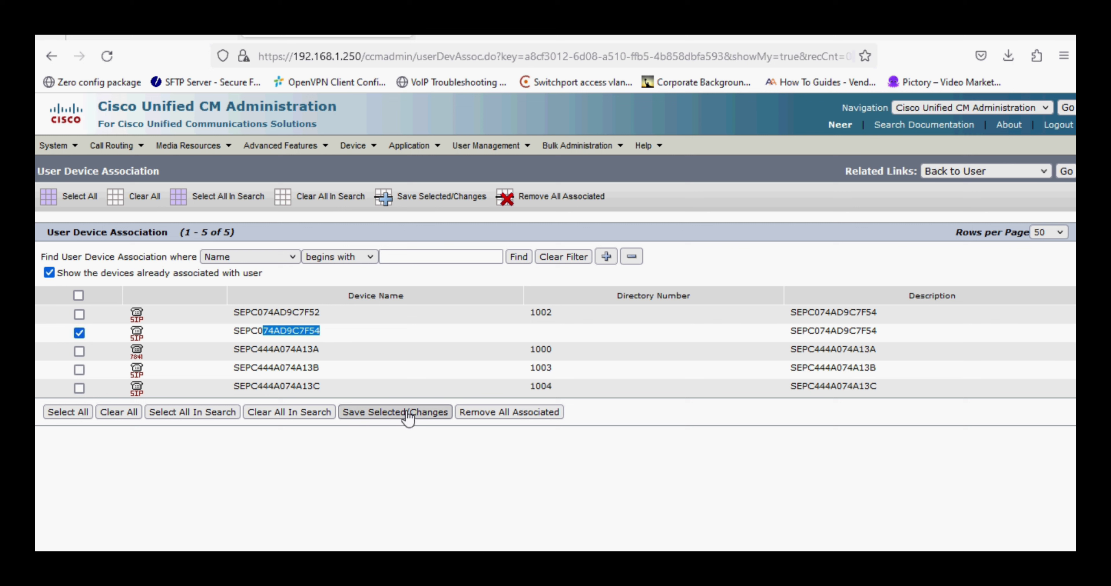
pyautogui.click(408, 417)
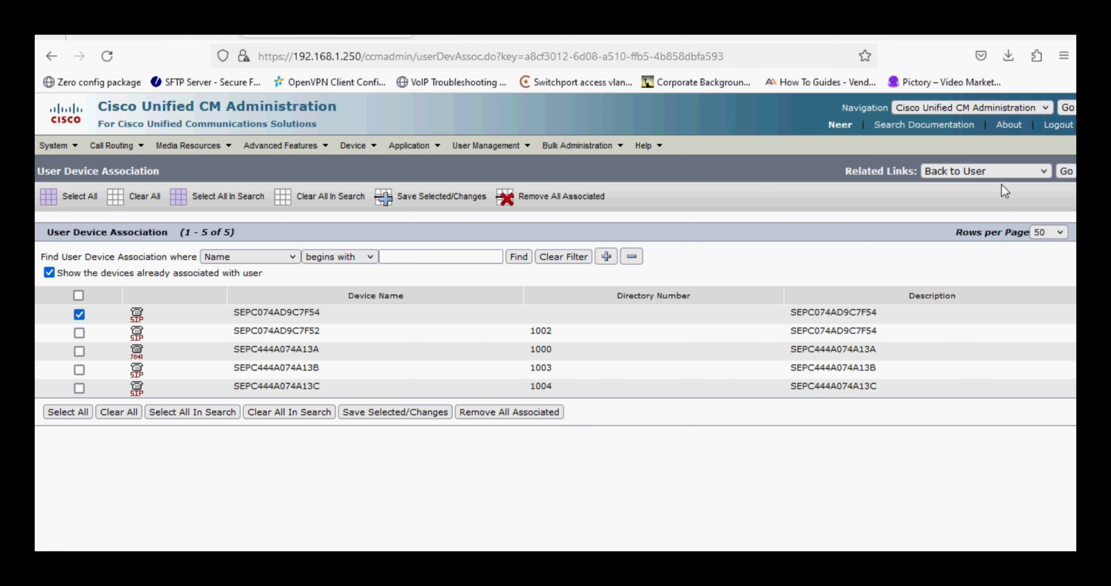
pyautogui.click(1065, 171)
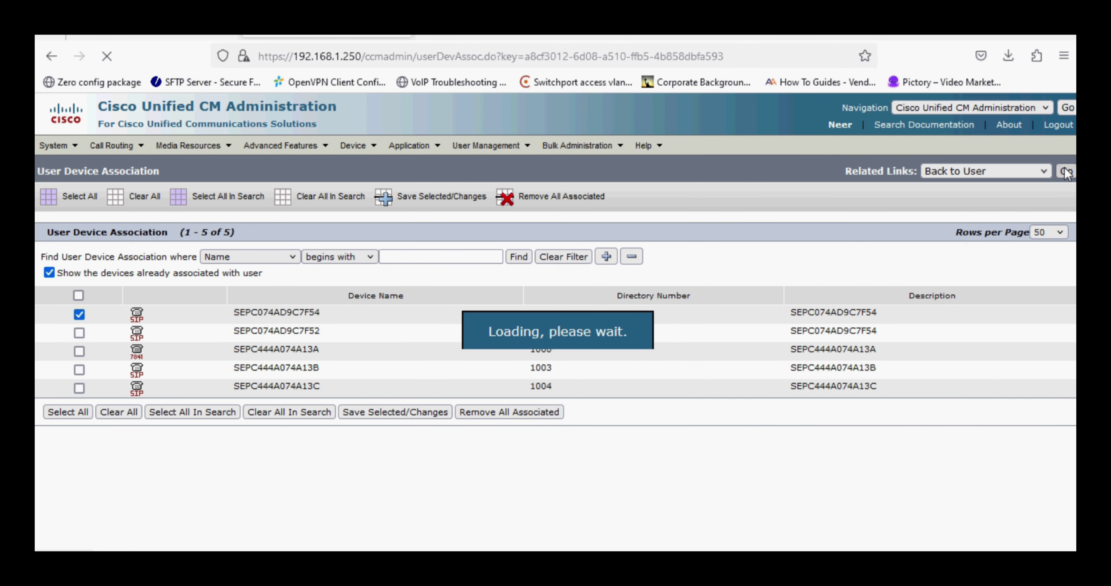
pyautogui.scroll(-2, 645, 394)
pyautogui.scroll(-10, 645, 394)
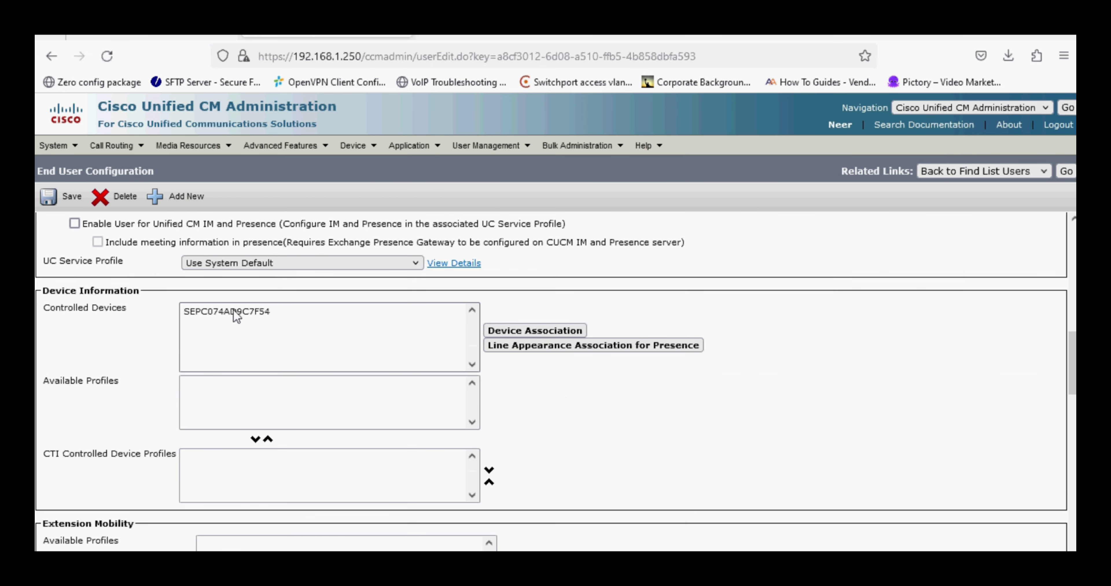
pyautogui.scroll(-12, 246, 316)
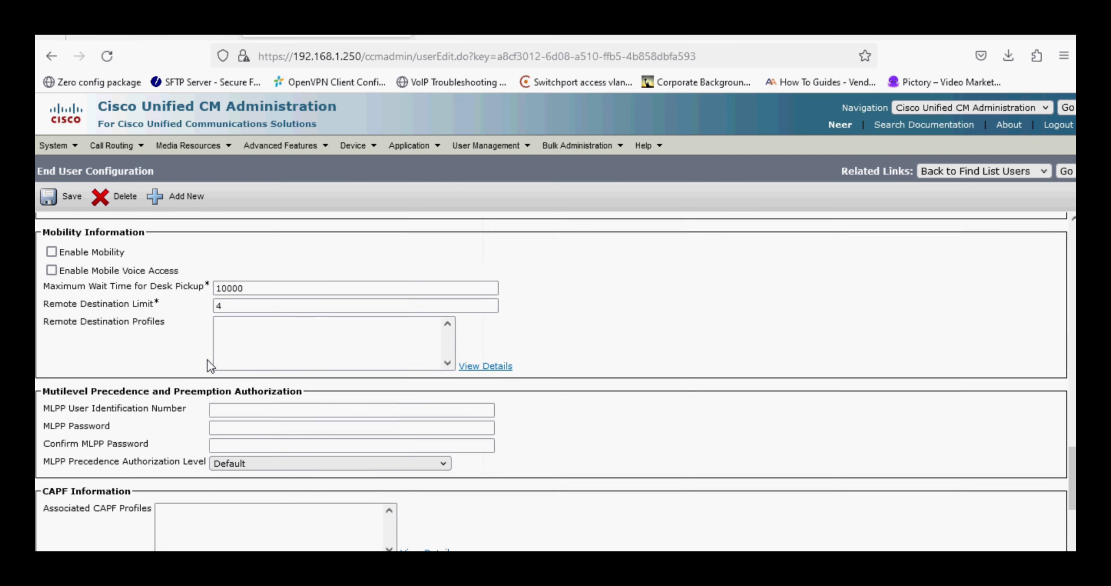
pyautogui.scroll(-2, 207, 360)
pyautogui.click(58, 516)
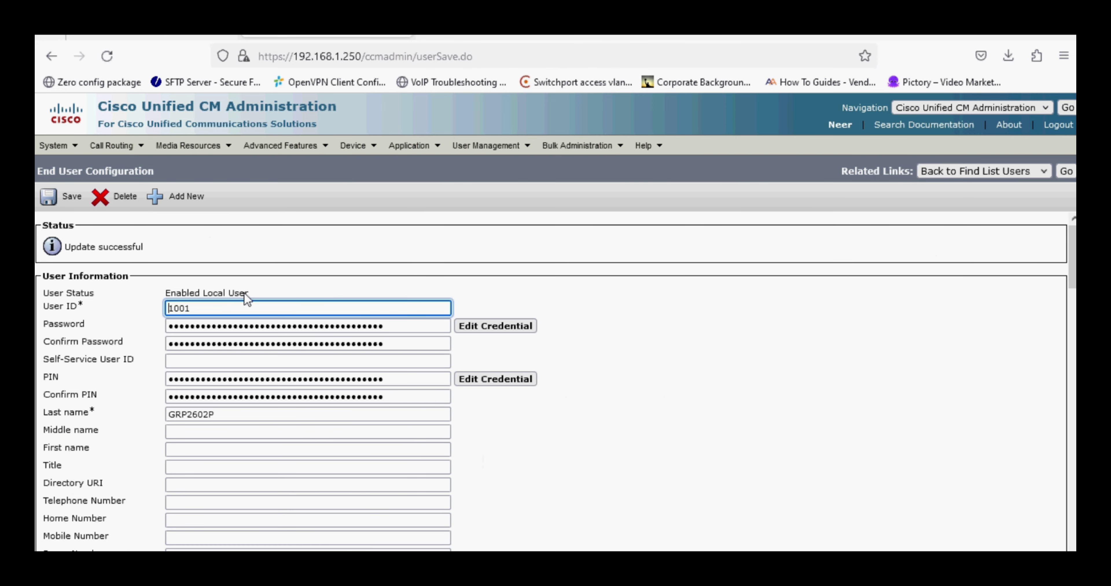
# Open phone SEPC074AD9C7F54 and set its owner to user 1001.
pyautogui.moveTo(364, 143)
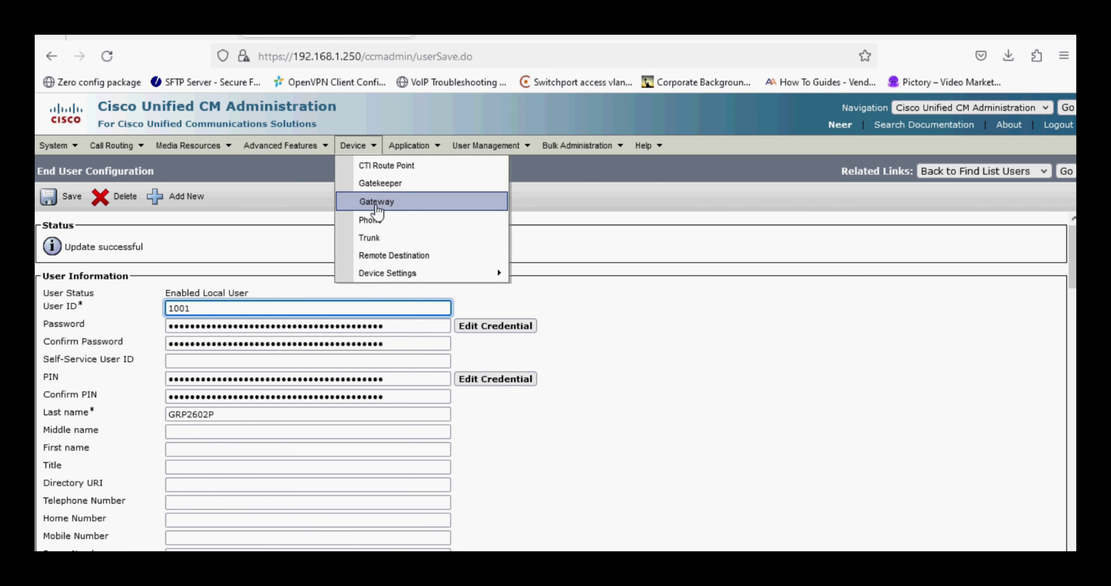
pyautogui.click(371, 219)
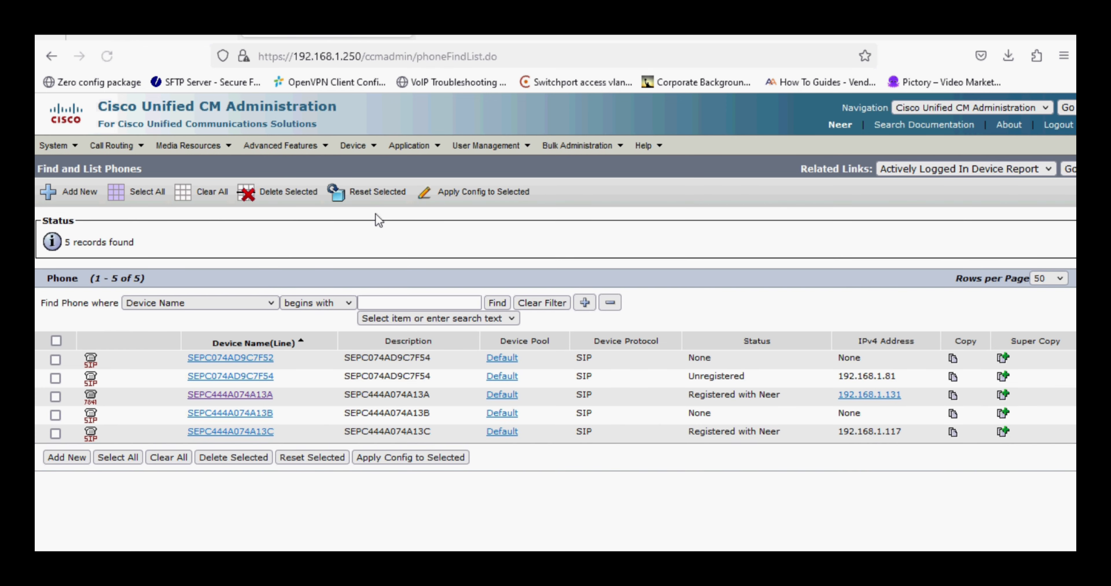
pyautogui.click(243, 378)
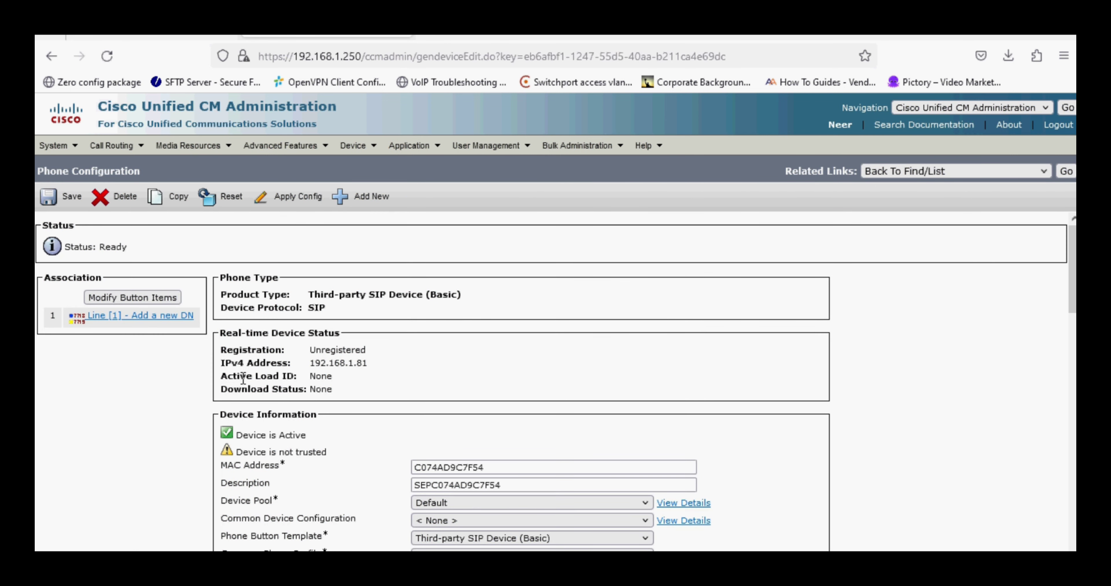
pyautogui.scroll(-4, 243, 379)
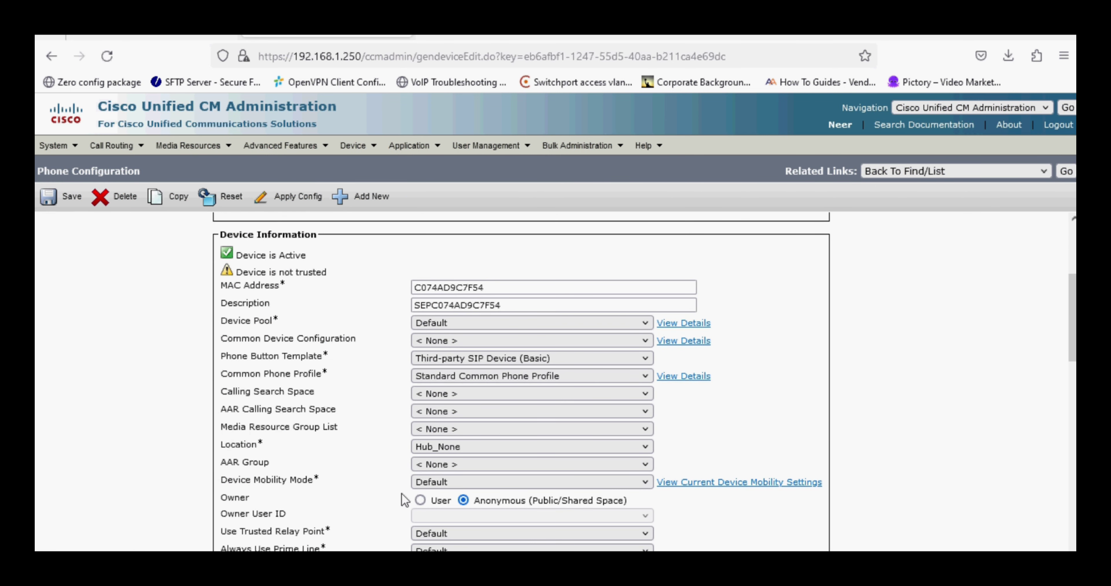
pyautogui.click(425, 501)
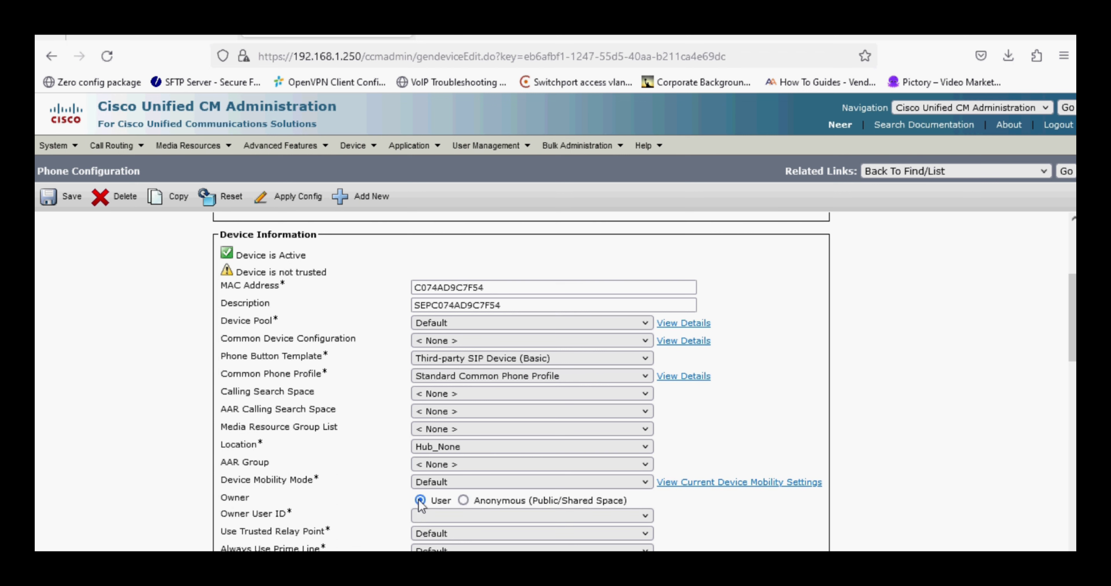
pyautogui.click(430, 515)
pyautogui.click(427, 450)
# Set digest user 1001, save the phone, and dismiss the apply-config reminder.
pyautogui.scroll(-3, 372, 500)
pyautogui.scroll(-2, 373, 499)
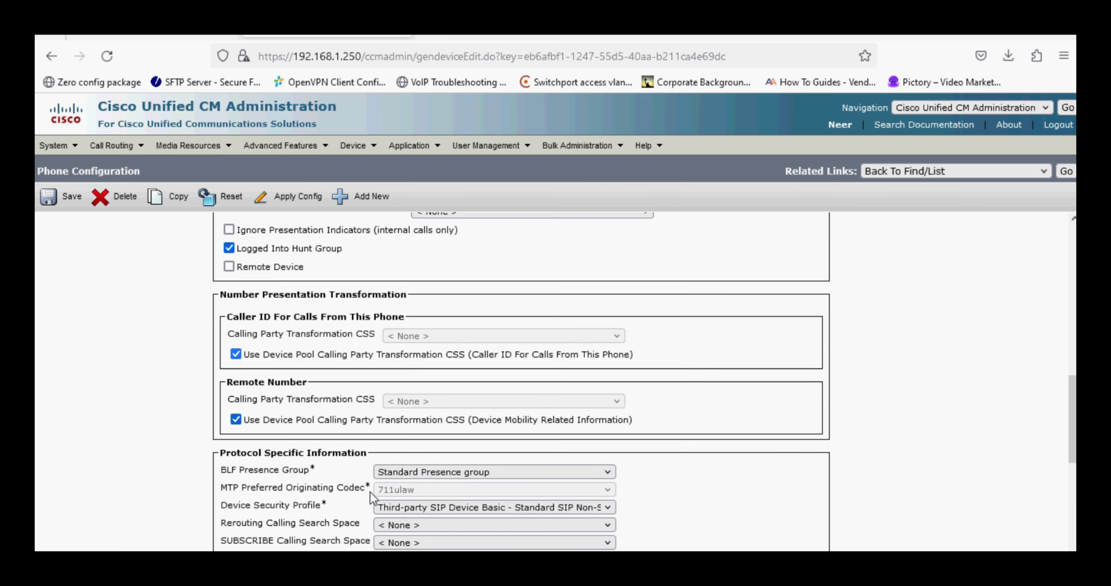
pyautogui.scroll(-5, 370, 496)
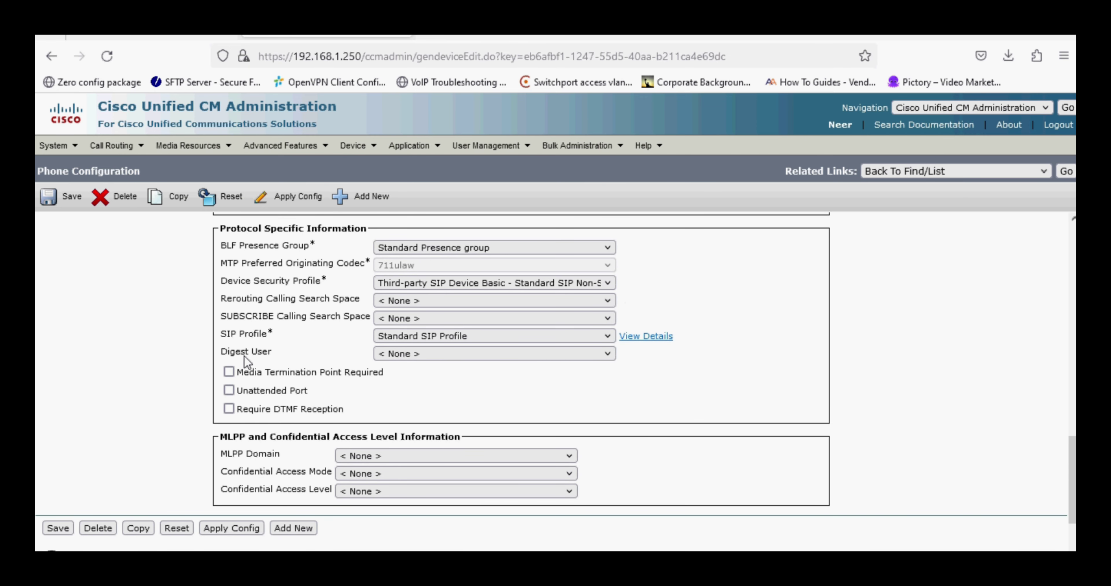
pyautogui.moveTo(226, 352); pyautogui.dragTo(272, 352)
pyautogui.click(401, 355)
pyautogui.click(392, 405)
pyautogui.scroll(-2, 392, 404)
pyautogui.click(59, 423)
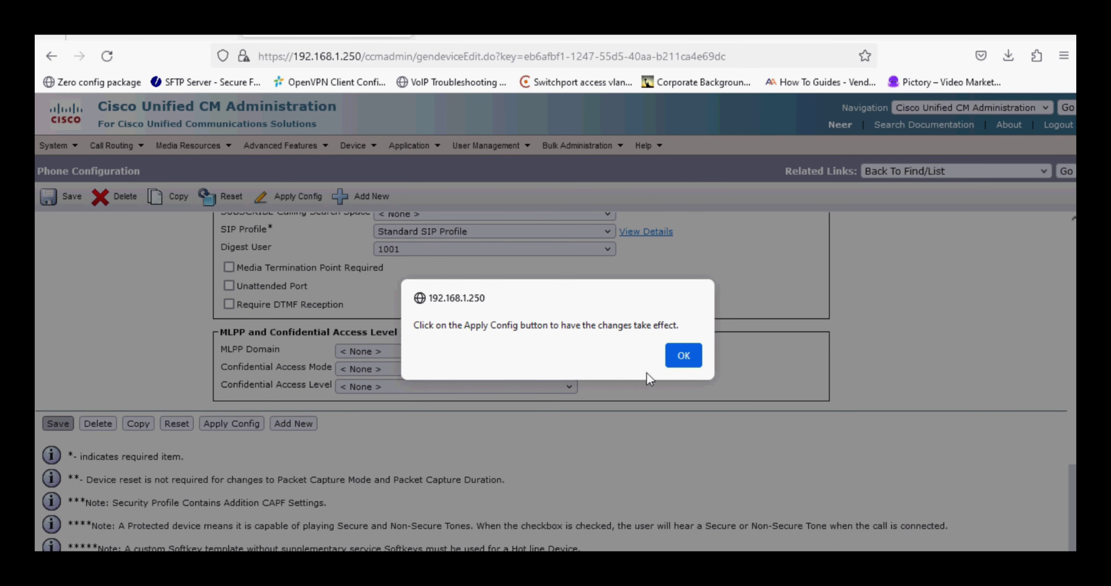
pyautogui.click(684, 356)
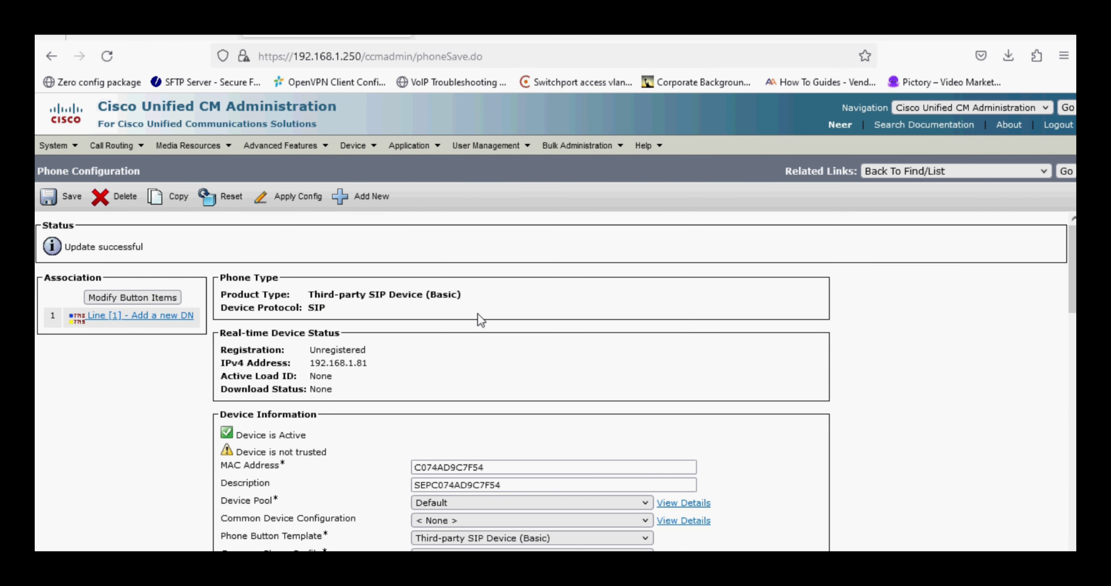
# Add a new DN on line 1 with directory number 1001 and review the form.
pyautogui.click(159, 317)
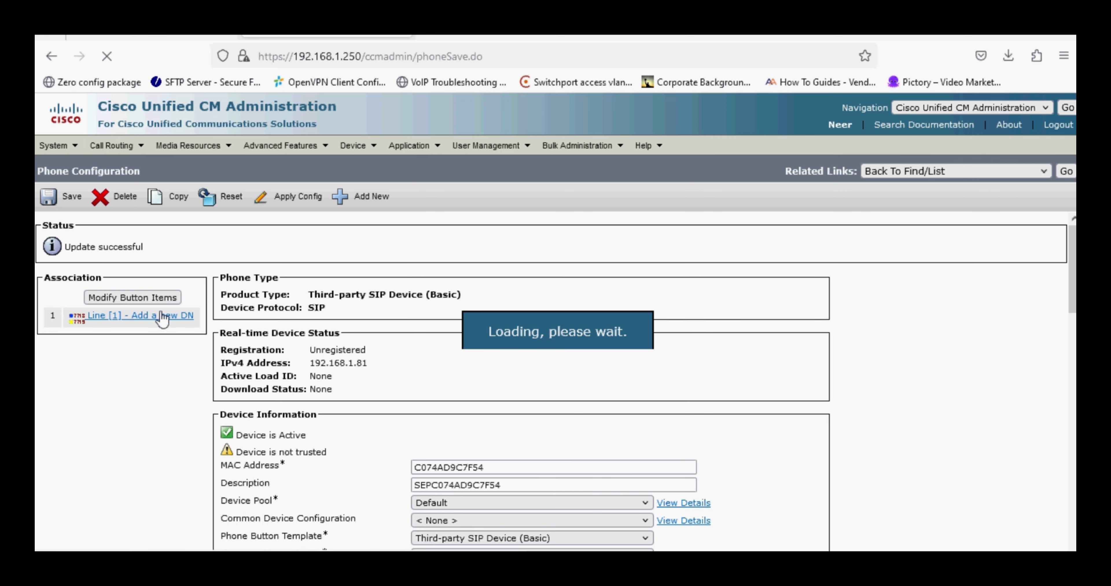
pyautogui.click(196, 294)
pyautogui.write('1001')
pyautogui.press('Tab')
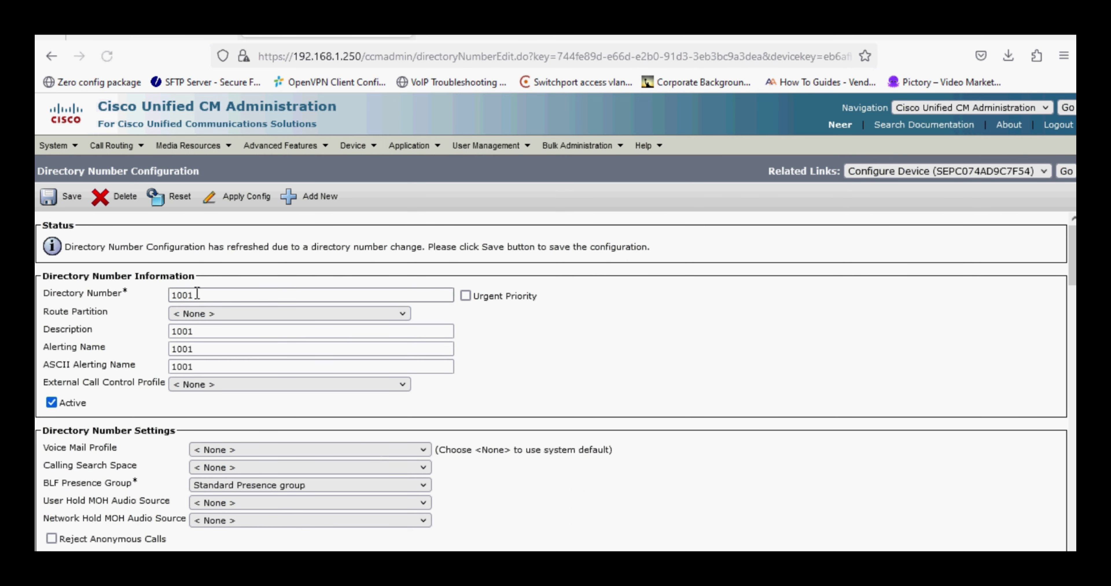
pyautogui.scroll(-3, 181, 375)
pyautogui.scroll(2, 181, 361)
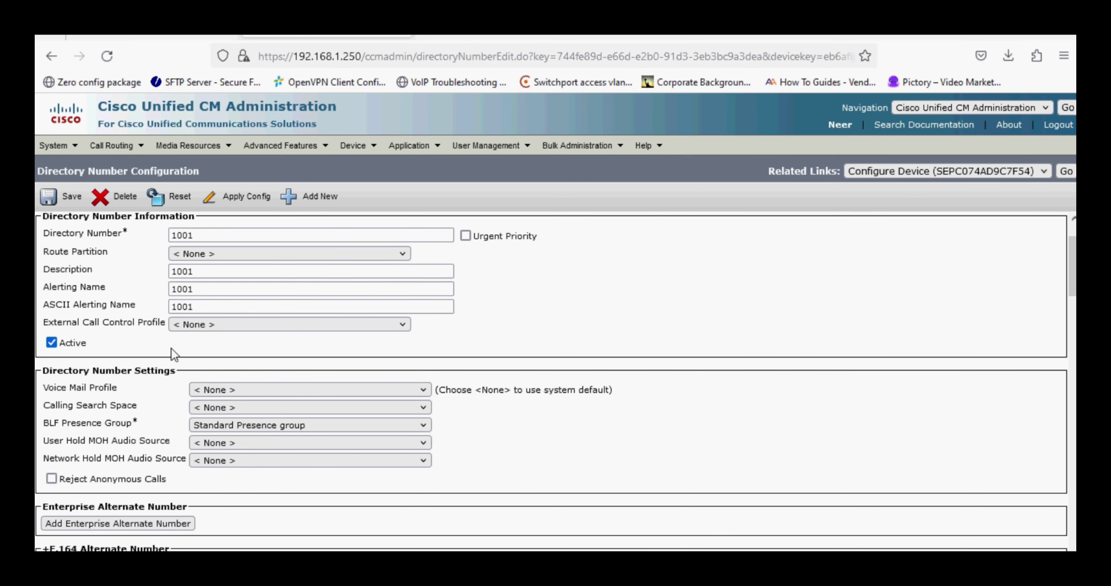
pyautogui.scroll(-3, 171, 349)
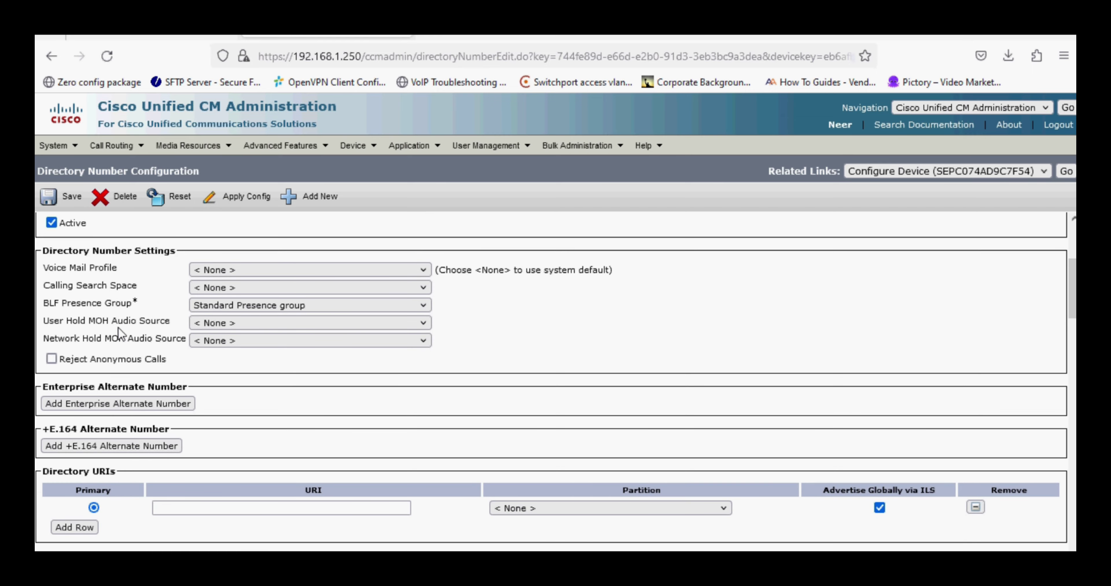
pyautogui.scroll(-3, 118, 327)
pyautogui.scroll(-5, 118, 328)
pyautogui.scroll(-12, 117, 327)
# Enter caller ID display GRP2602P and carry it into ASCII Display.
pyautogui.scroll(-7, 117, 327)
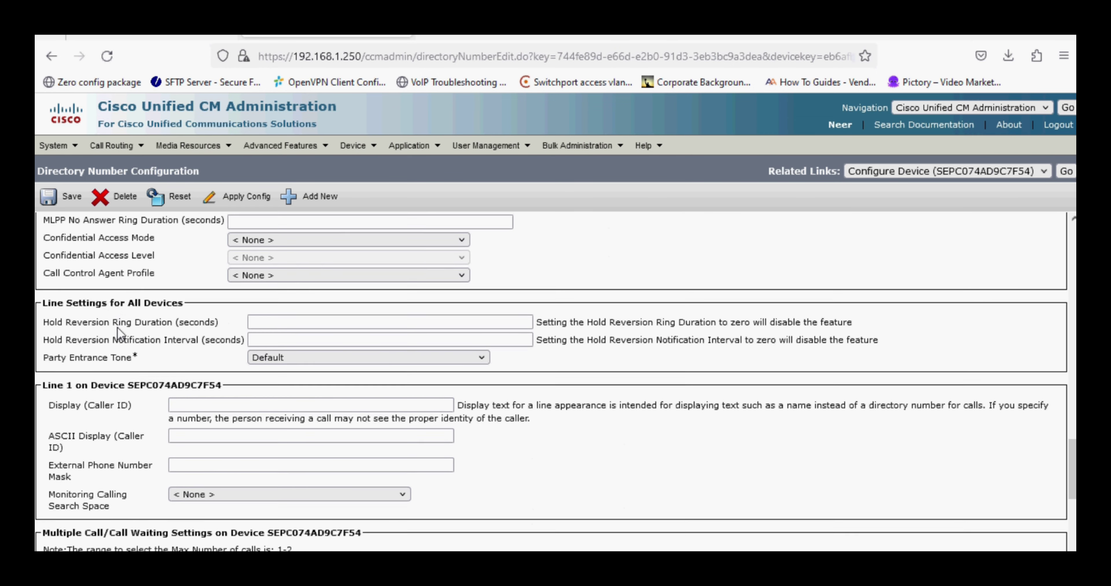
pyautogui.click(184, 298)
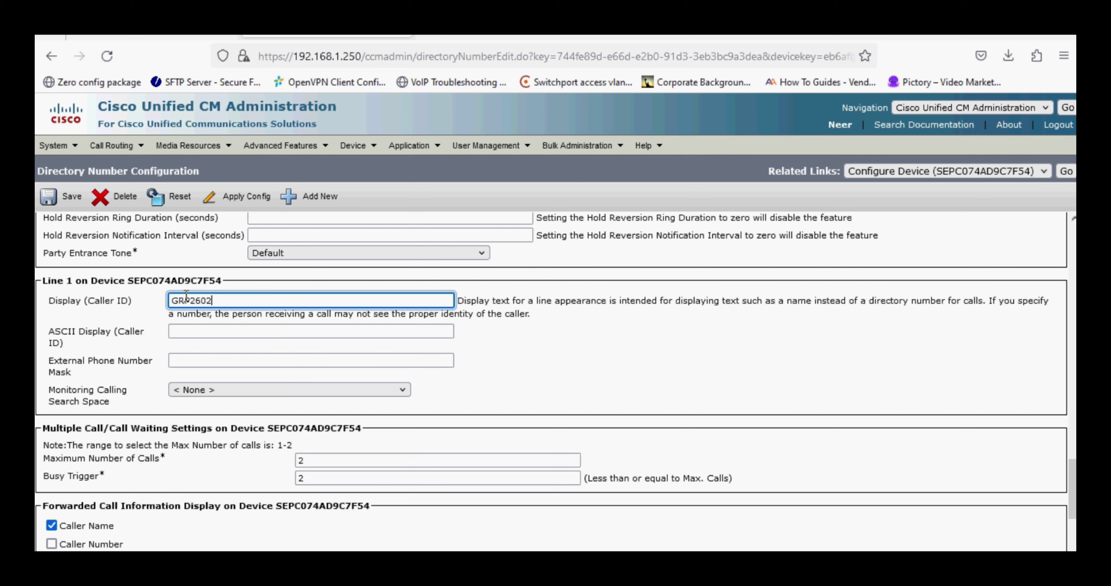
pyautogui.press('Tab')
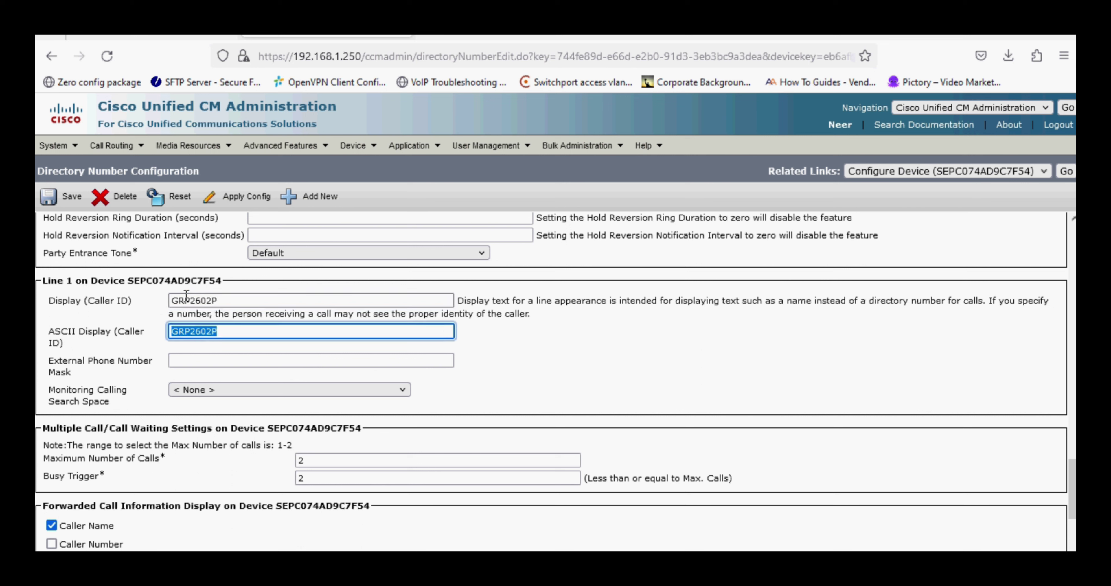
pyautogui.press('Tab')
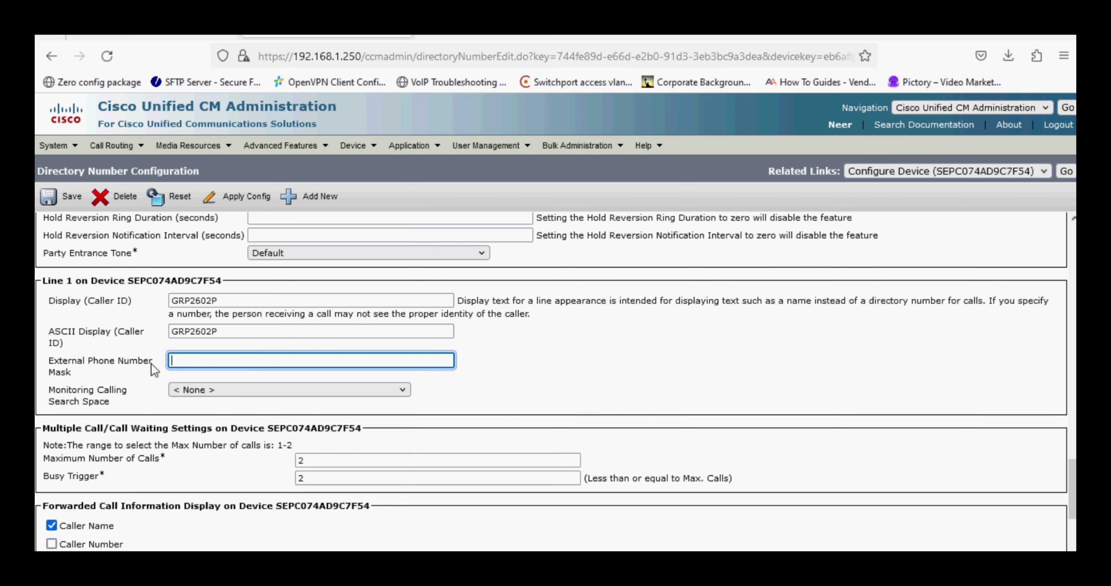
# Select and then clear associated device SEPC074AD9C7F54, then scroll to Users Associated with Line.
pyautogui.scroll(-3, 145, 375)
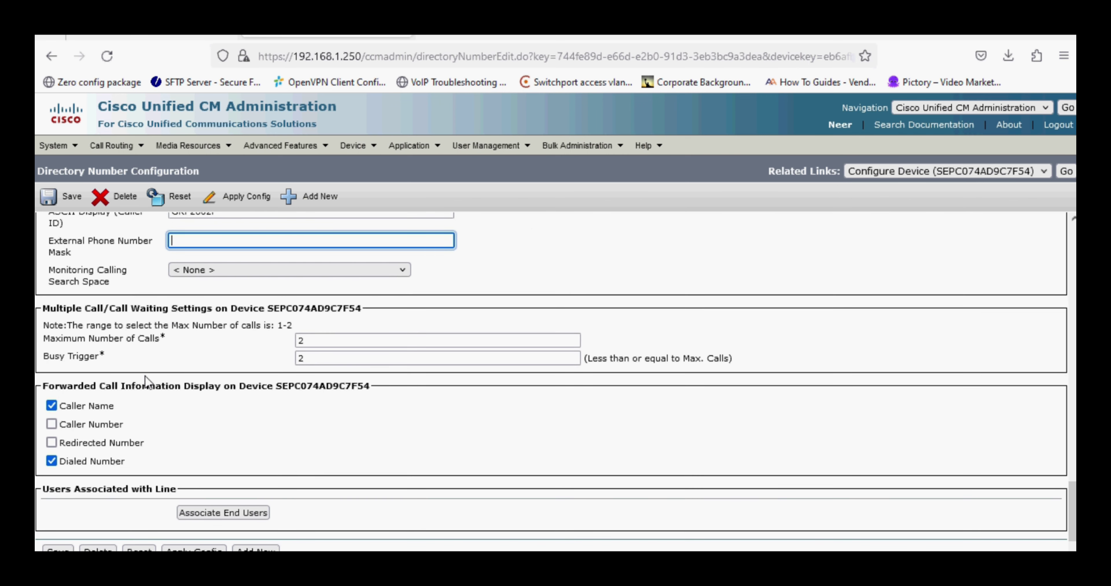
pyautogui.scroll(-2, 145, 375)
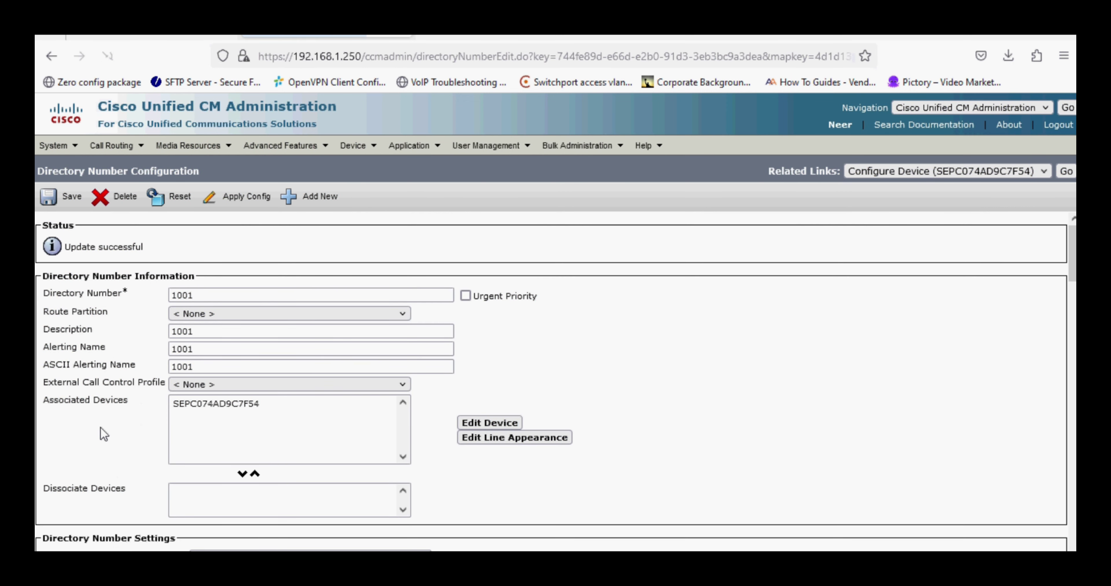
pyautogui.scroll(-4, 103, 432)
pyautogui.scroll(3, 100, 425)
pyautogui.click(265, 345)
pyautogui.click(127, 375)
pyautogui.scroll(-10, 127, 375)
pyautogui.scroll(-20, 127, 376)
pyautogui.scroll(-3, 126, 377)
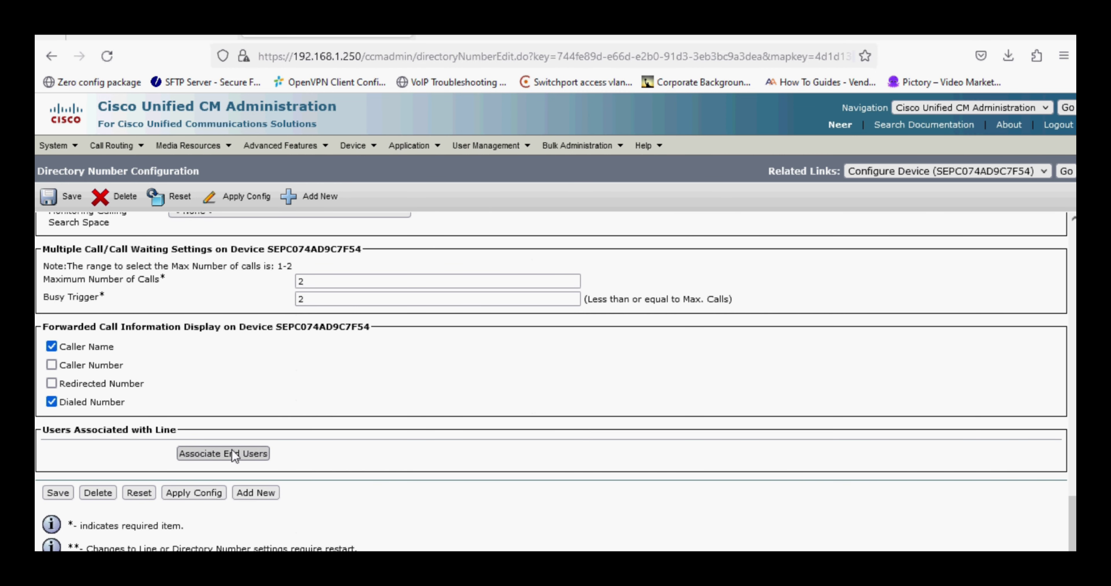
pyautogui.moveTo(62, 431); pyautogui.dragTo(179, 440)
# Associate user 1001 with line 1001 and save the directory number.
pyautogui.click(205, 457)
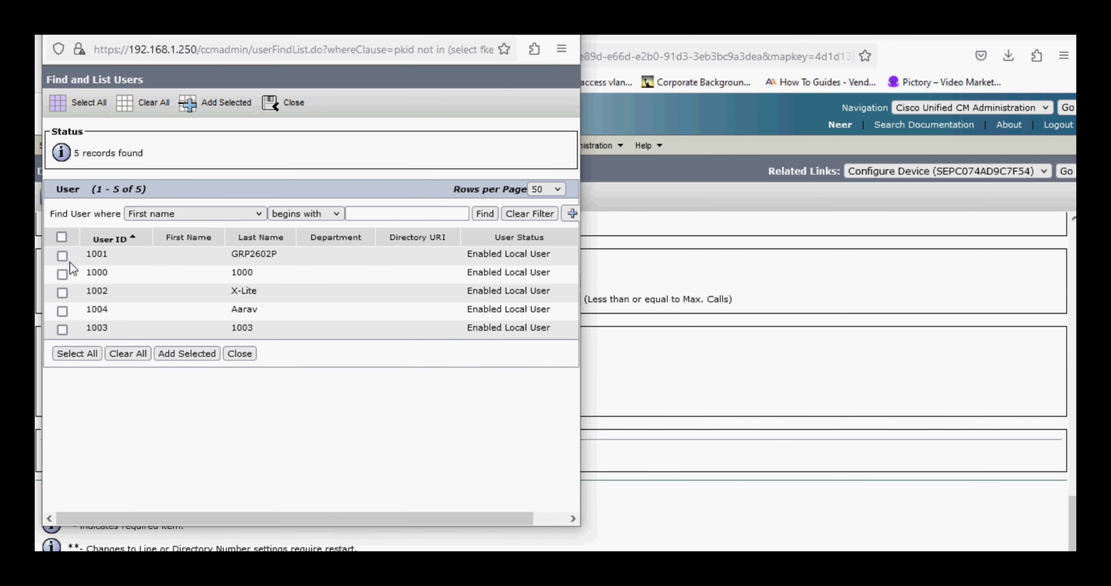
pyautogui.click(179, 356)
pyautogui.scroll(-20, 178, 359)
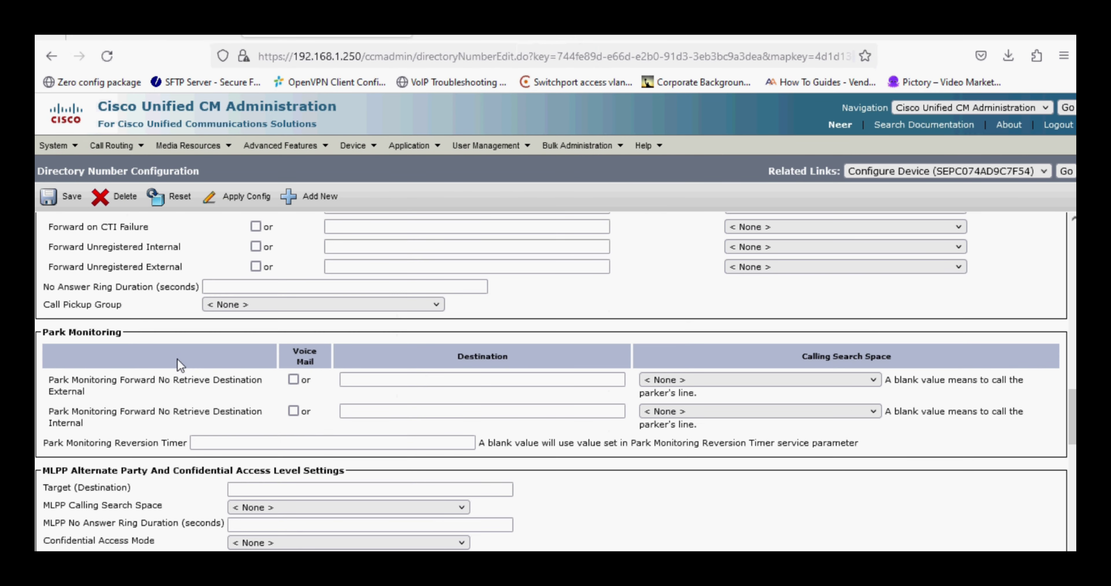
pyautogui.scroll(-3, 178, 358)
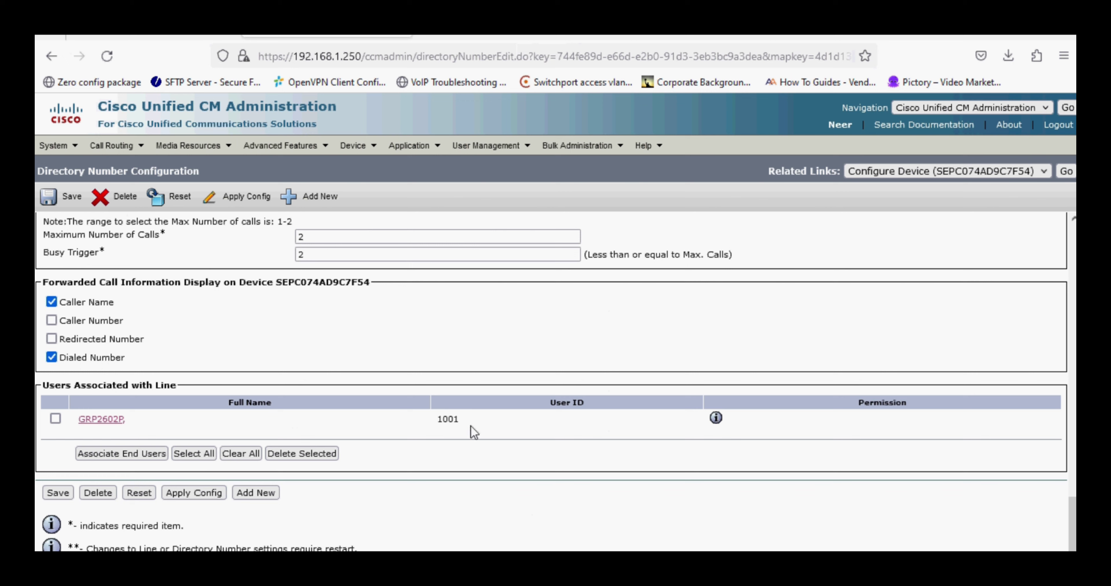
pyautogui.click(63, 493)
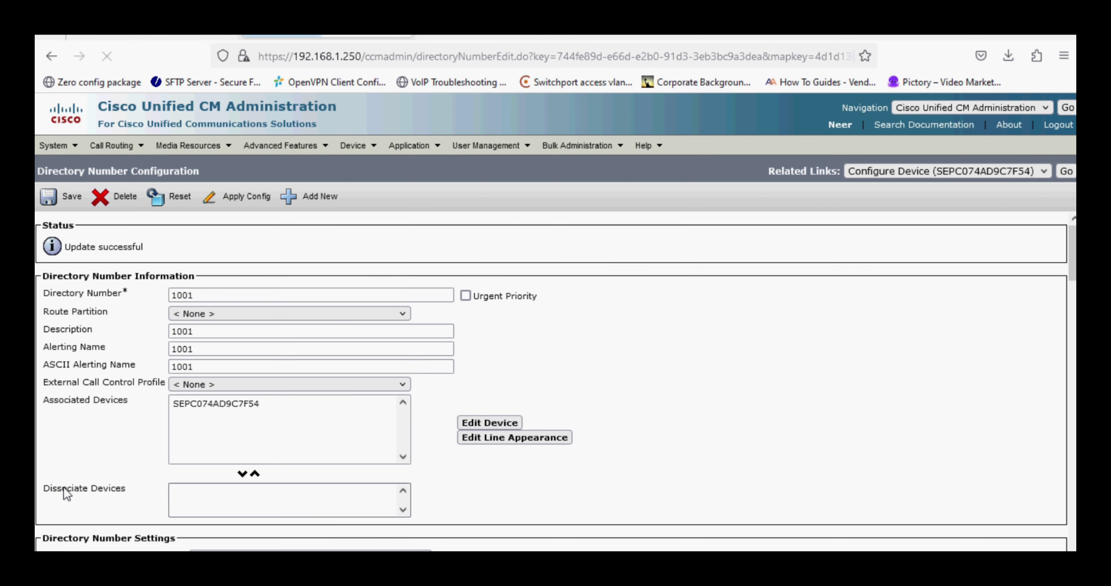
pyautogui.scroll(-20, 97, 474)
pyautogui.scroll(-5, 105, 470)
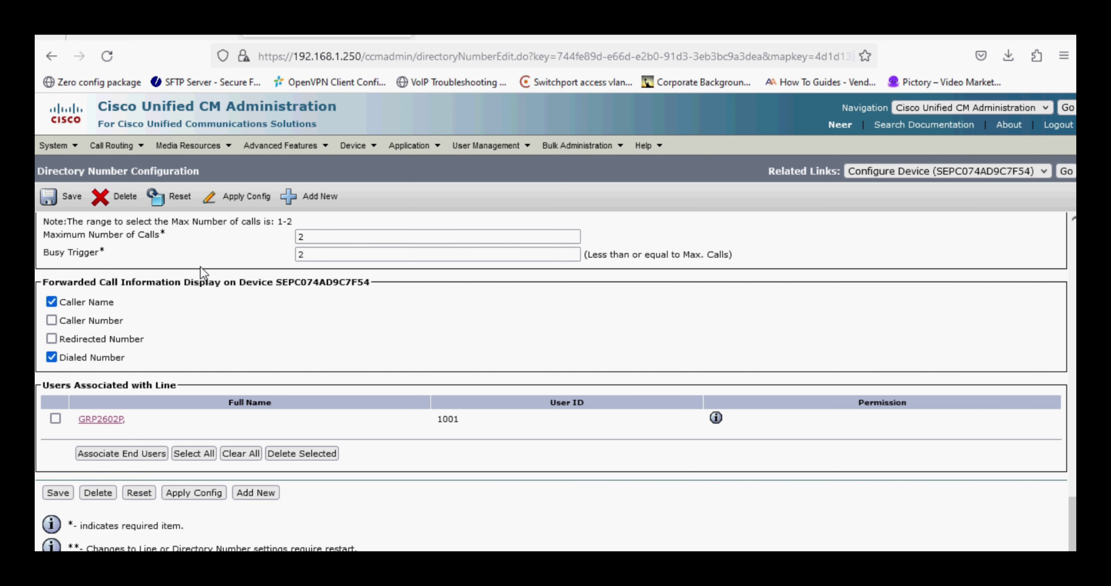
pyautogui.scroll(4, 199, 267)
# Open the CUCM phone list and go to the GRP2602P's web login page.
pyautogui.moveTo(354, 146)
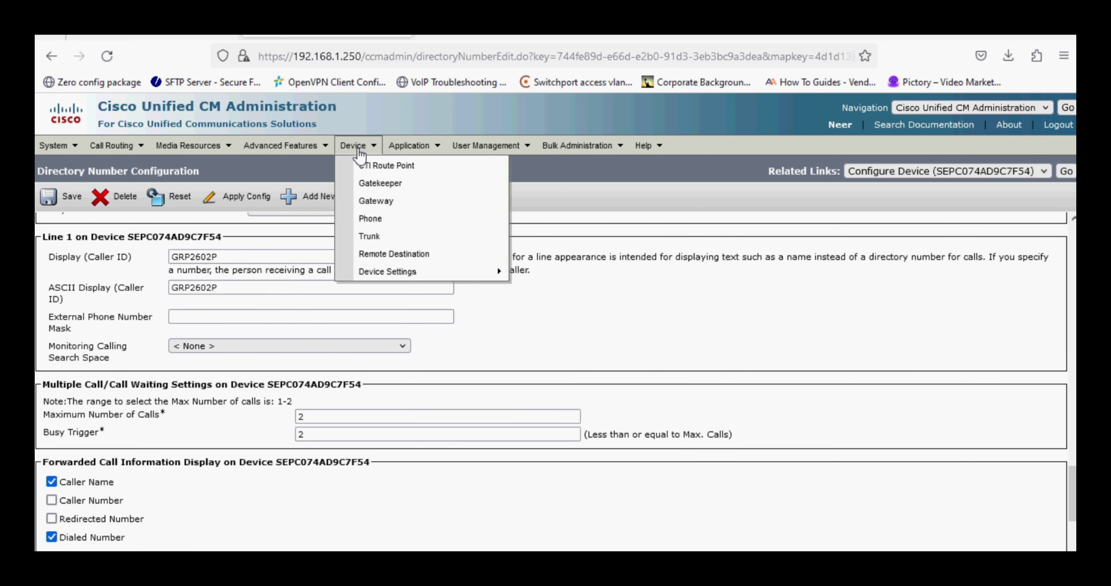
pyautogui.click(379, 220)
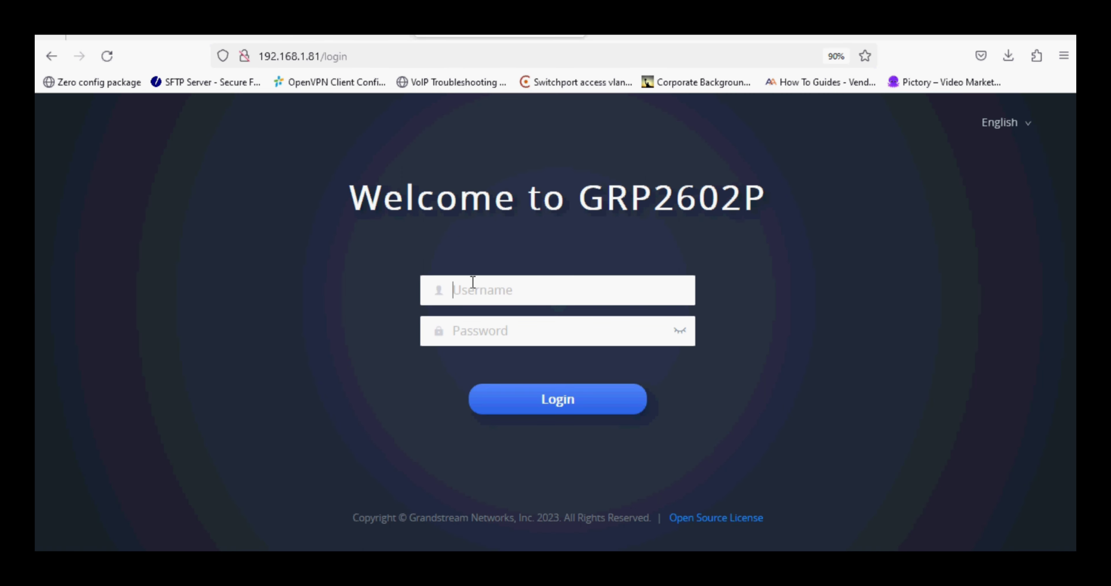
pyautogui.click(473, 283)
pyautogui.click(454, 221)
# Log in to the phone as admin with its password, without saving the login.
pyautogui.click(531, 289)
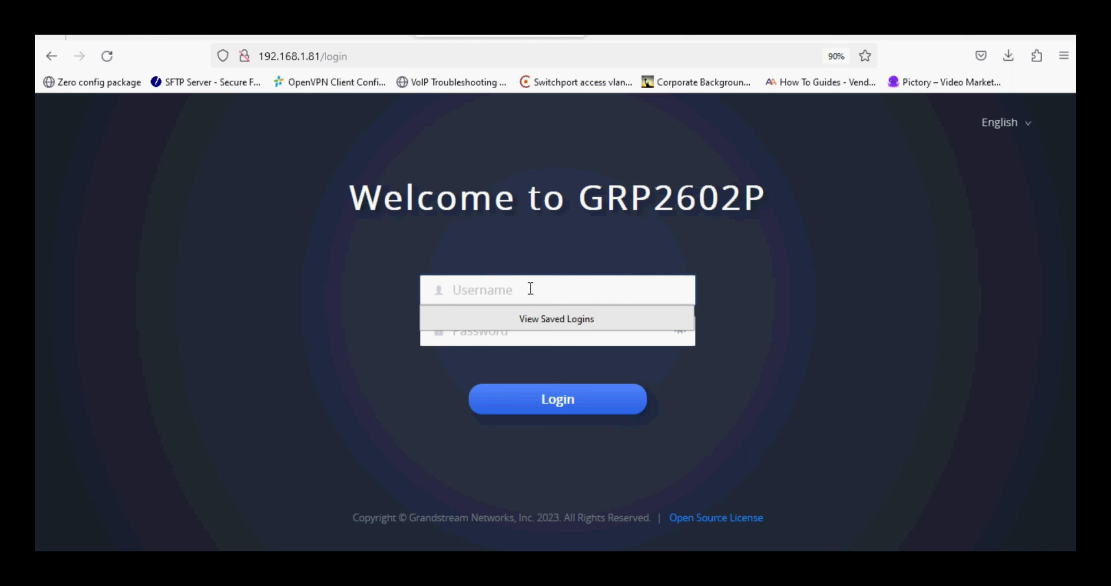
pyautogui.write('admin')
pyautogui.press('Tab')
pyautogui.write('admi')
pyautogui.press('Return')
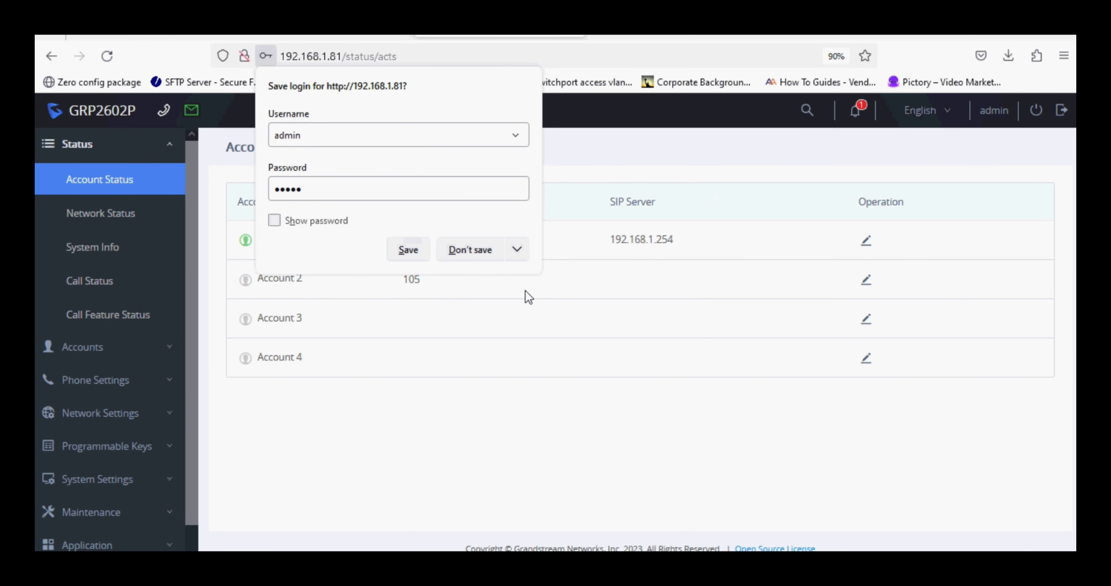
pyautogui.click(484, 256)
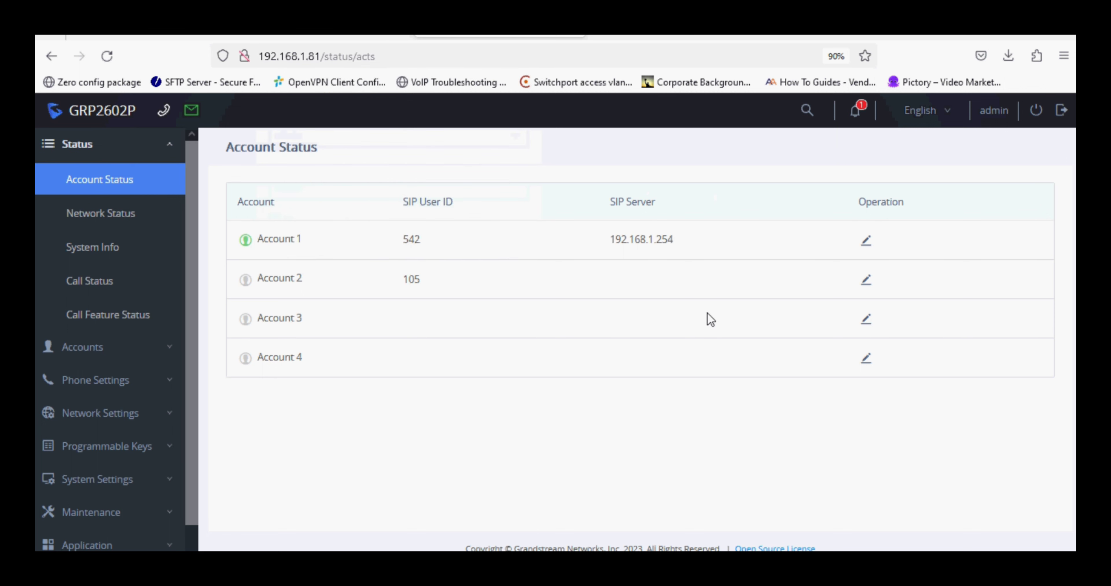
pyautogui.moveTo(285, 318); pyautogui.dragTo(364, 330)
# Activate Account 3 and fill in its account name and SIP server 192.168.1.250.
pyautogui.click(869, 320)
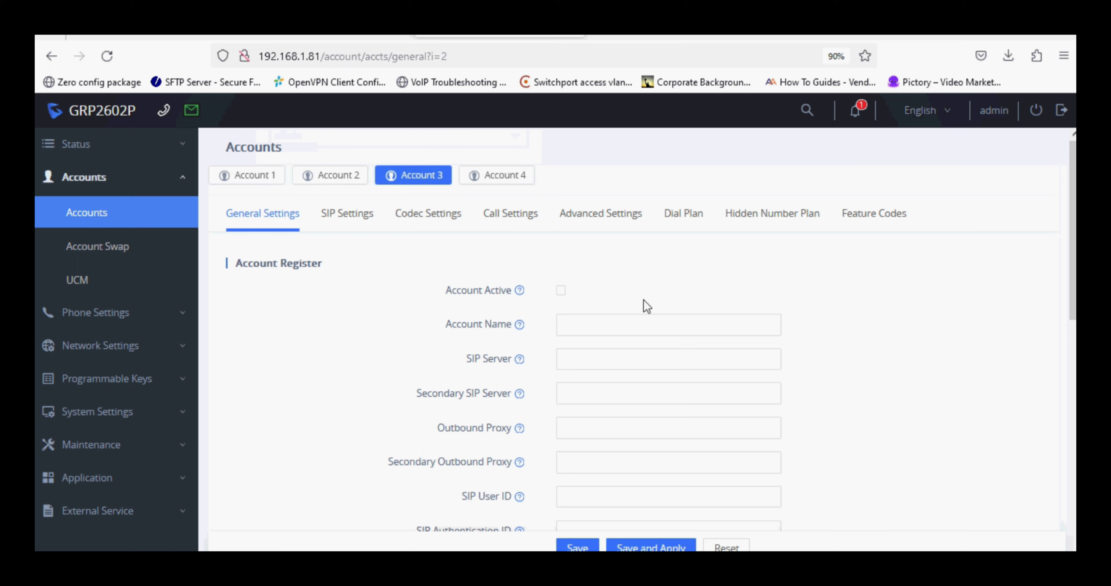
pyautogui.click(561, 290)
pyautogui.click(578, 326)
pyautogui.press('Tab')
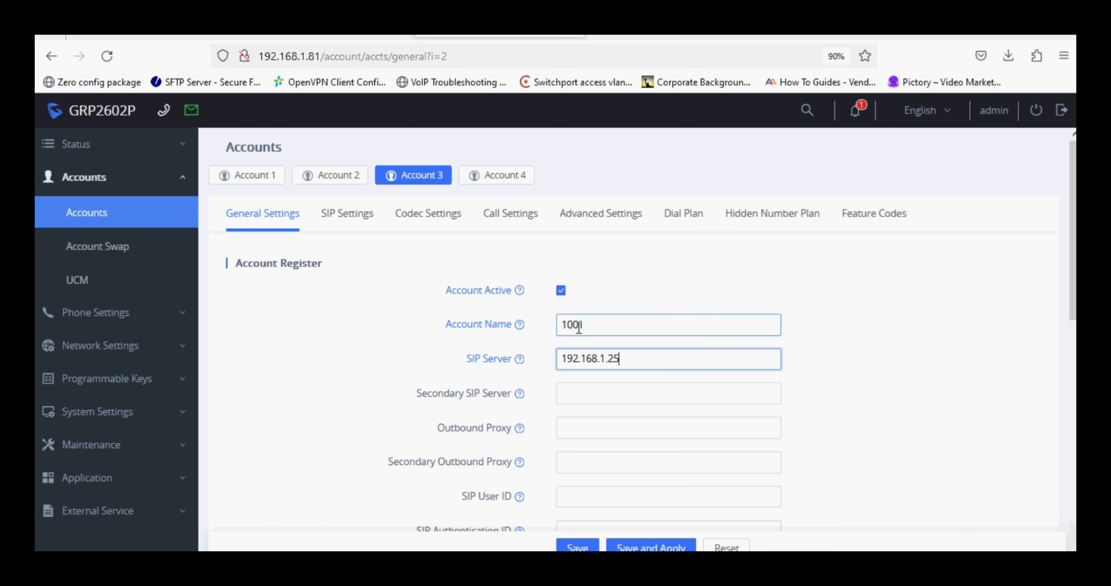
pyautogui.press('Tab')
pyautogui.press('Tab')
pyautogui.press('Tab')
pyautogui.press('Tab')
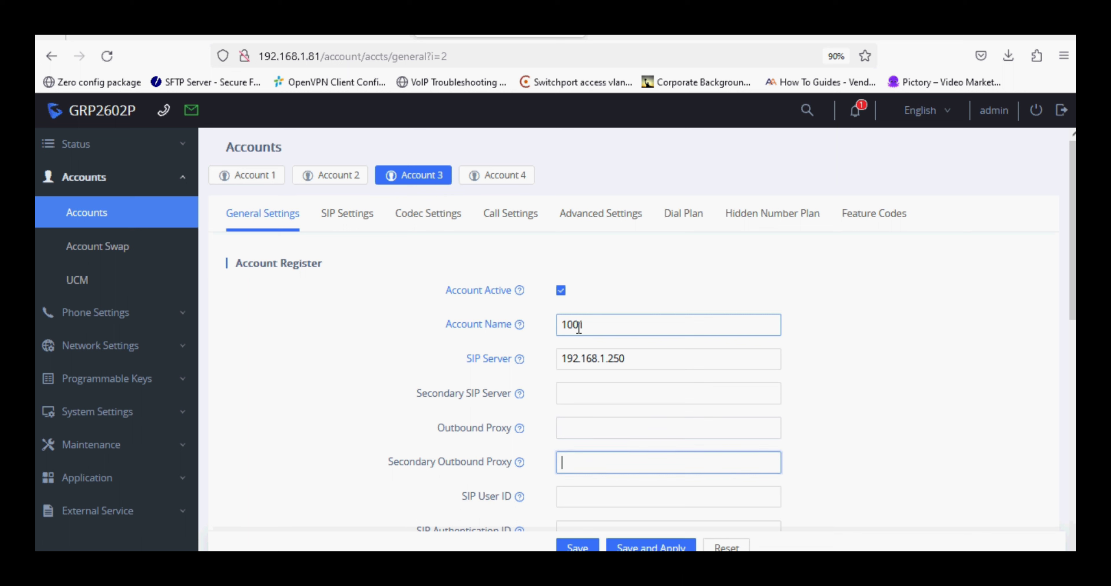
# Enter SIP user ID and authentication ID 1001 plus the password, then save and apply.
pyautogui.write('1001')
pyautogui.press('Tab')
pyautogui.write('10')
pyautogui.press('Tab')
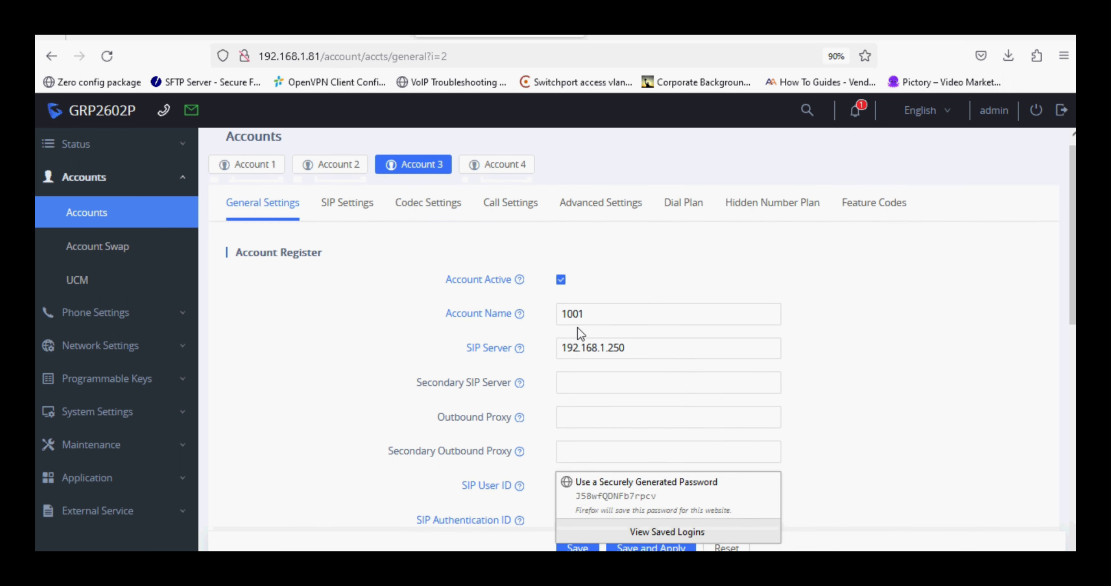
pyautogui.scroll(-2, 580, 334)
pyautogui.write('1001')
pyautogui.scroll(-4, 646, 466)
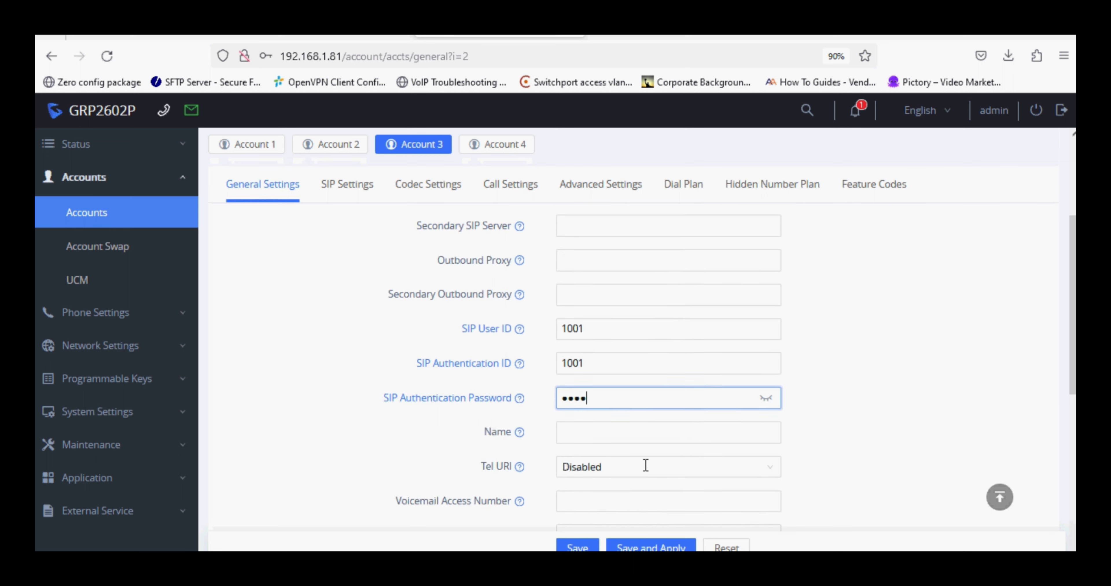
pyautogui.click(646, 546)
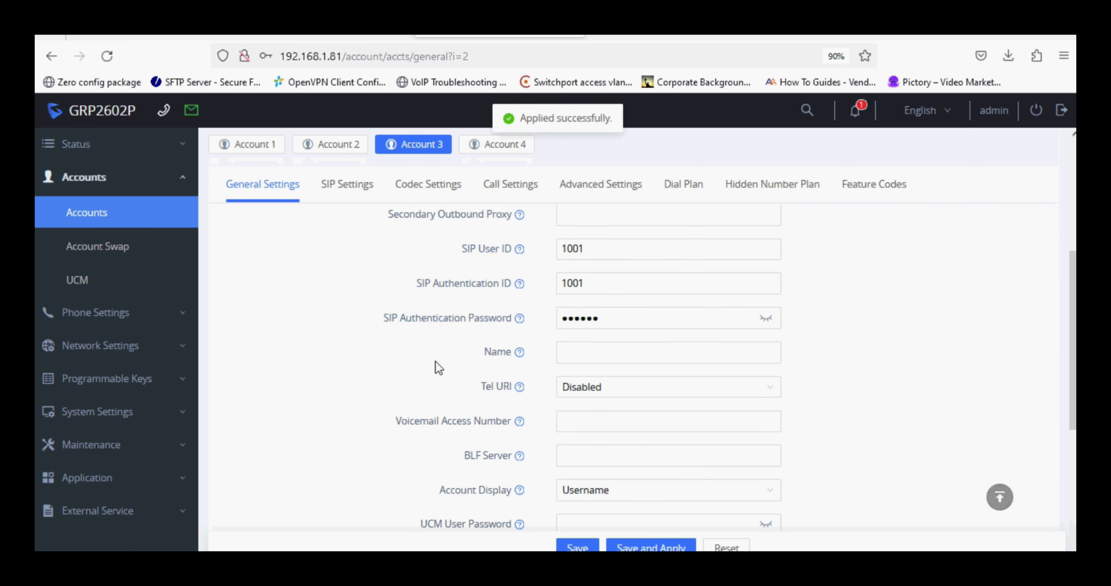
# Show Status > Account Status and refresh repeatedly until Account 3 lists user 1001.
pyautogui.click(120, 151)
pyautogui.click(124, 189)
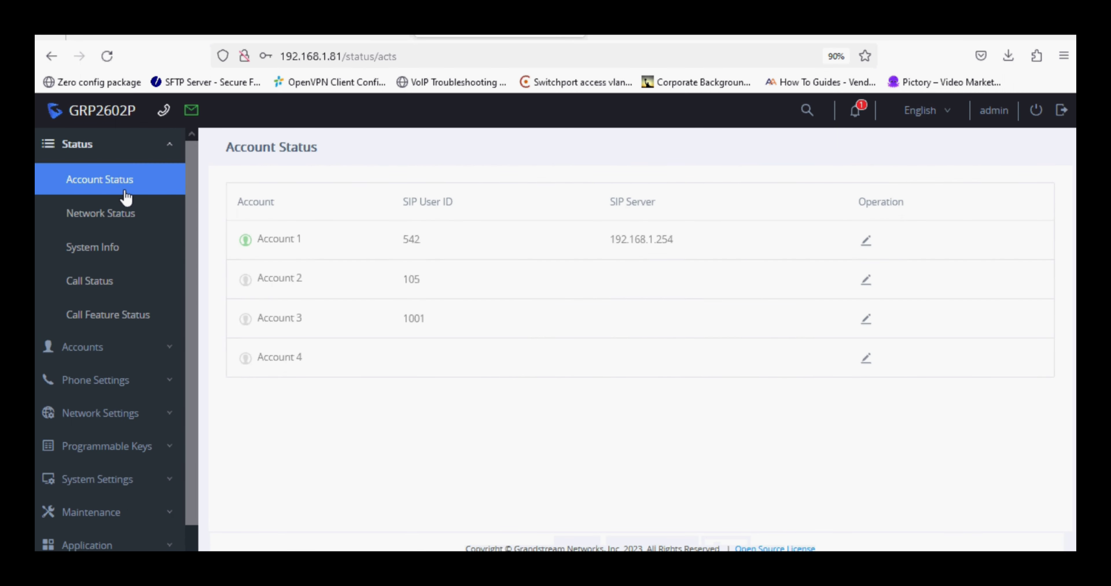
pyautogui.press('F5')
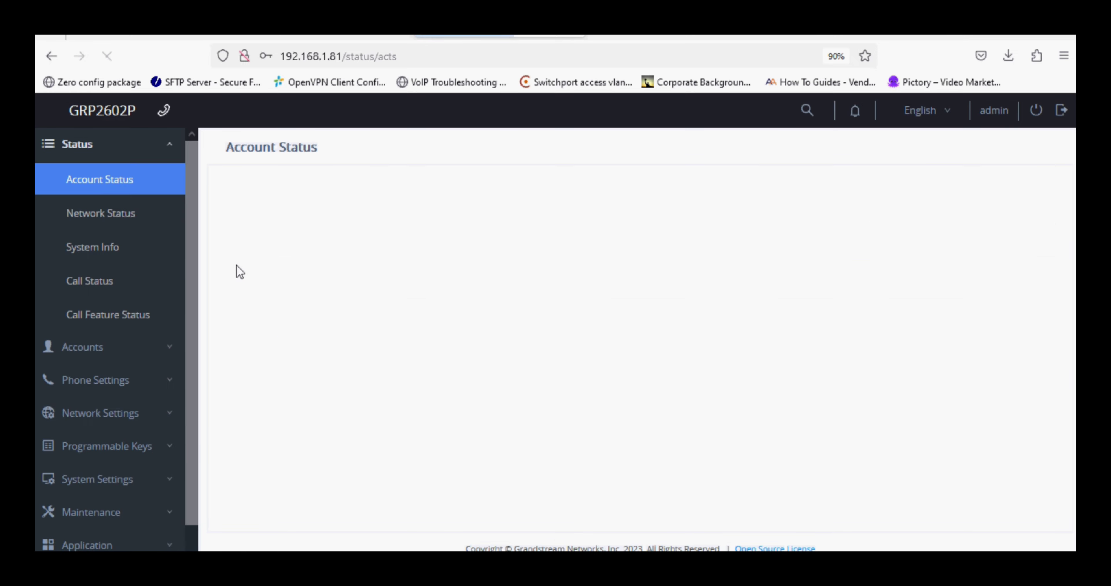
pyautogui.press('F5')
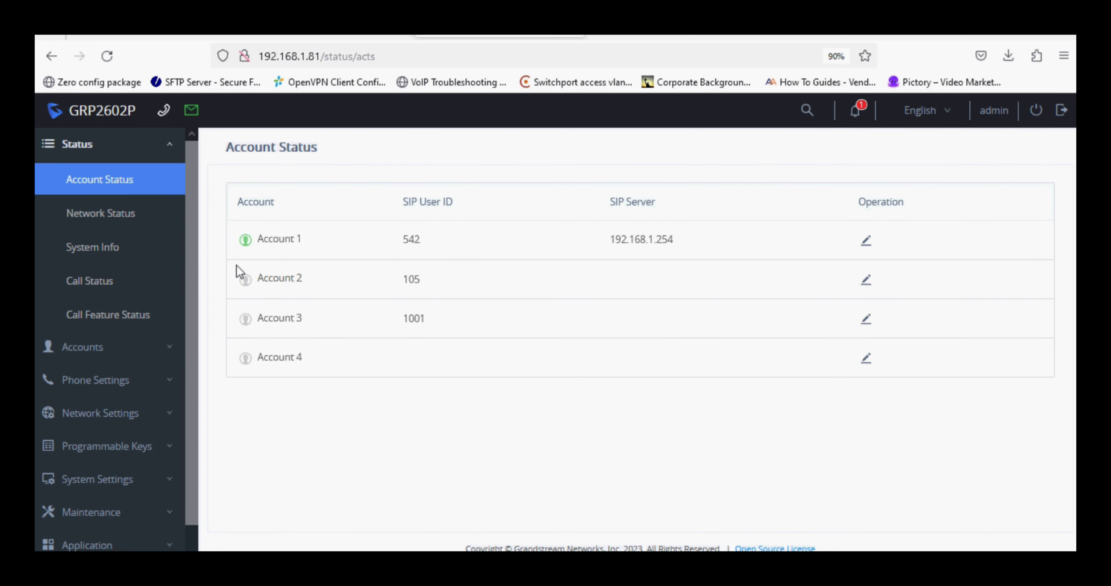
pyautogui.press('F5')
pyautogui.press('F5')
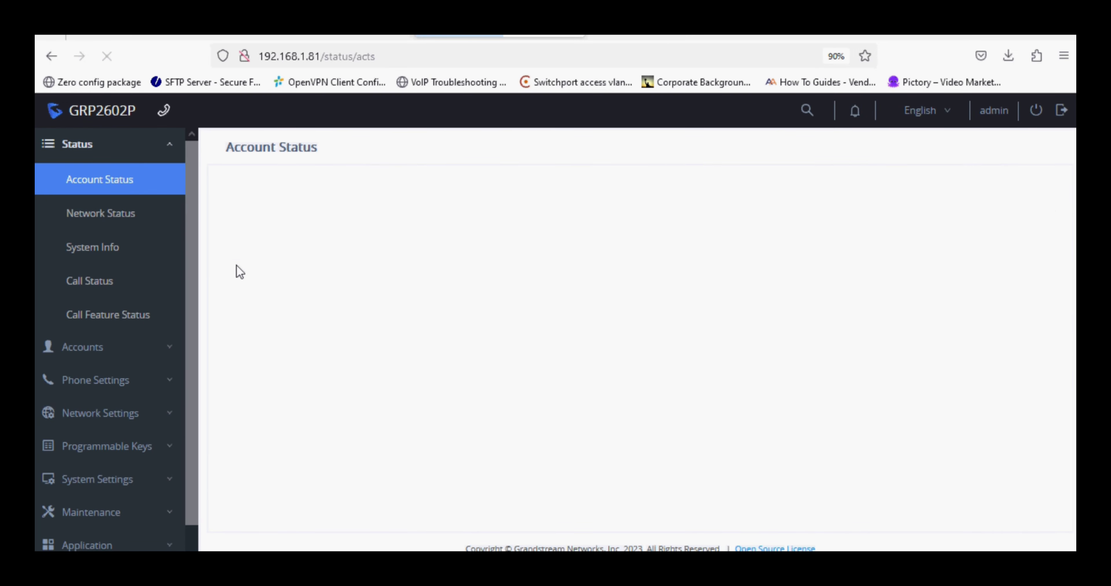
pyautogui.press('F5')
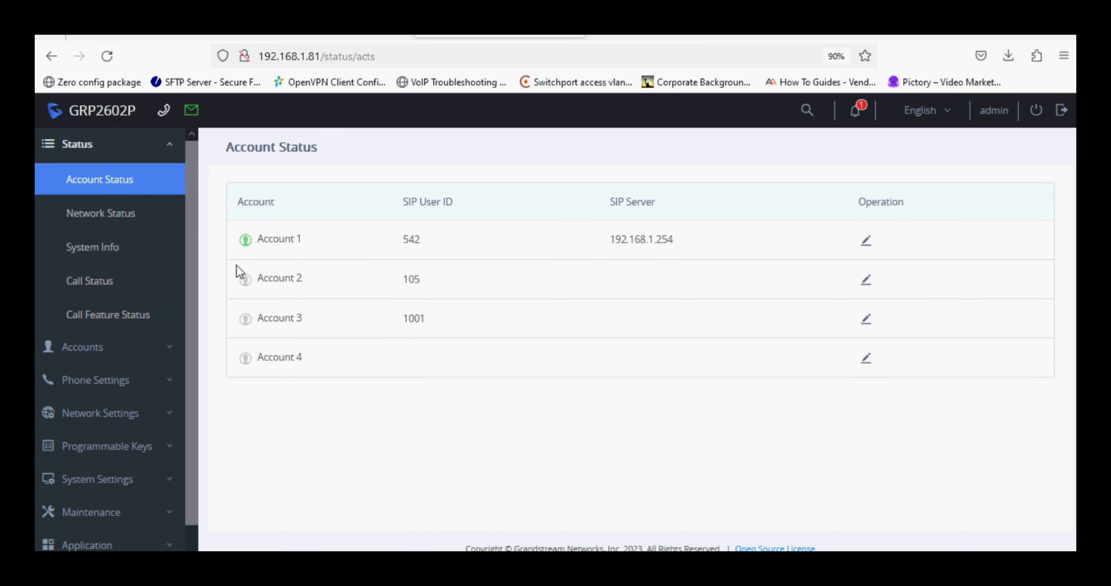
pyautogui.press('F5')
pyautogui.press('F5')
pyautogui.press('F5')
pyautogui.press('F5')
# Refresh the CUCM phone list and check SEPC074AD9C7F54 is registered at 192.168.1.81.
pyautogui.click(302, 38)
pyautogui.click(496, 303)
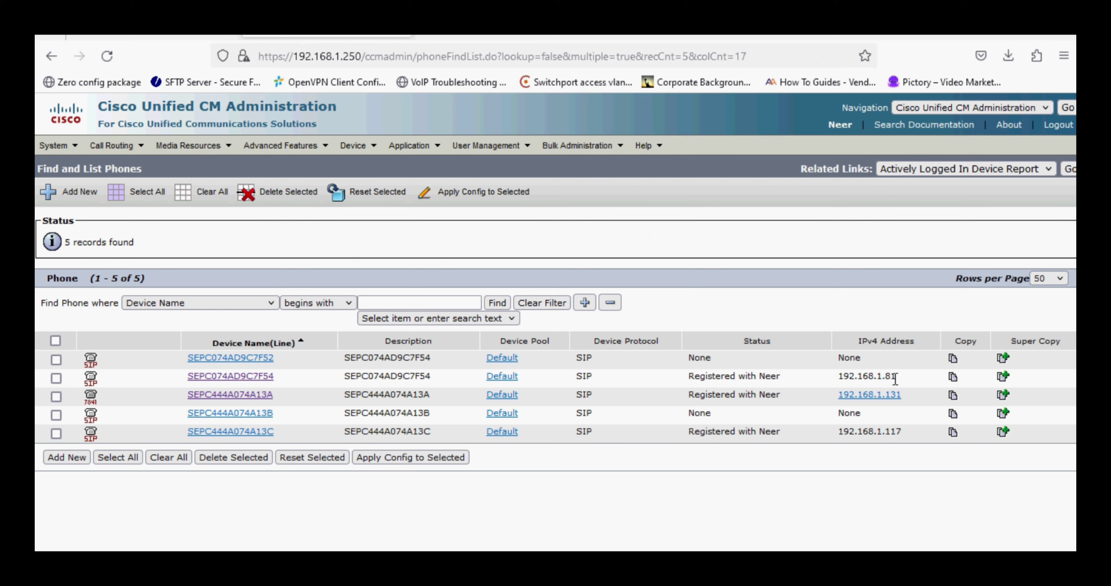
pyautogui.moveTo(913, 384); pyautogui.dragTo(452, 385)
pyautogui.click(451, 385)
# Check the phone's Account Status shows Account 3 registered with user ID 1001.
pyautogui.click(517, 38)
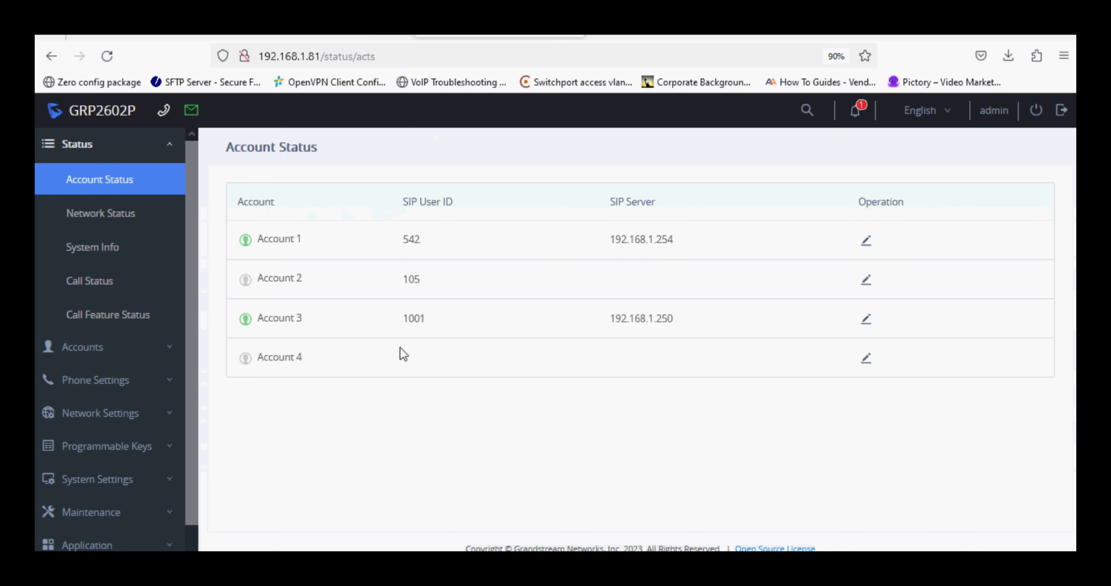
pyautogui.moveTo(403, 353); pyautogui.dragTo(437, 325)
pyautogui.doubleClick(436, 321)
pyautogui.click(370, 267)
# Enable the Click-To-Dial Feature in Phone Settings > Call Settings and apply it.
pyautogui.click(129, 381)
pyautogui.click(114, 281)
pyautogui.scroll(-3, 432, 354)
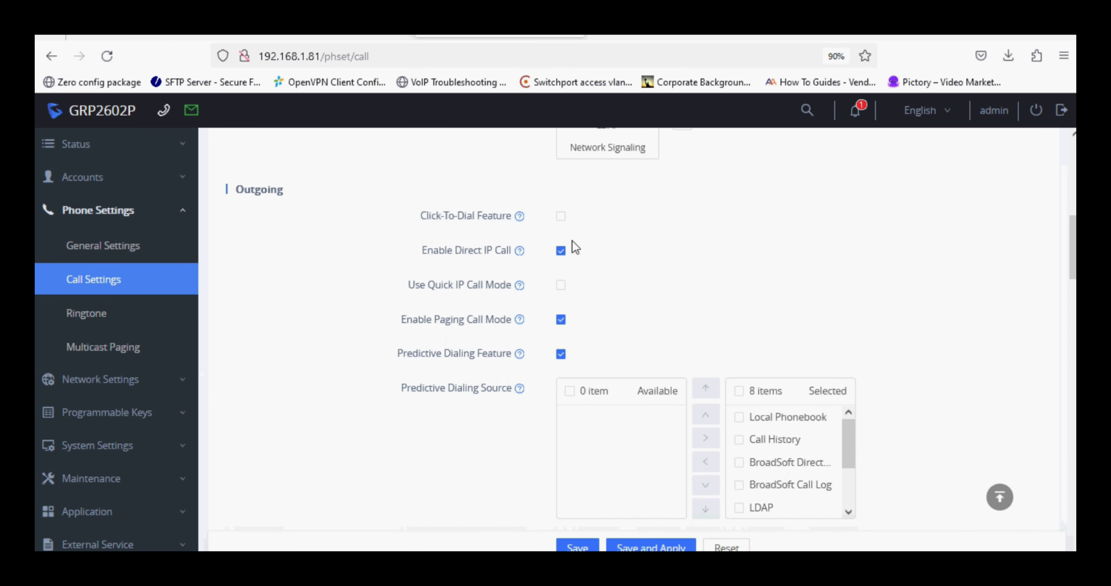
pyautogui.click(561, 216)
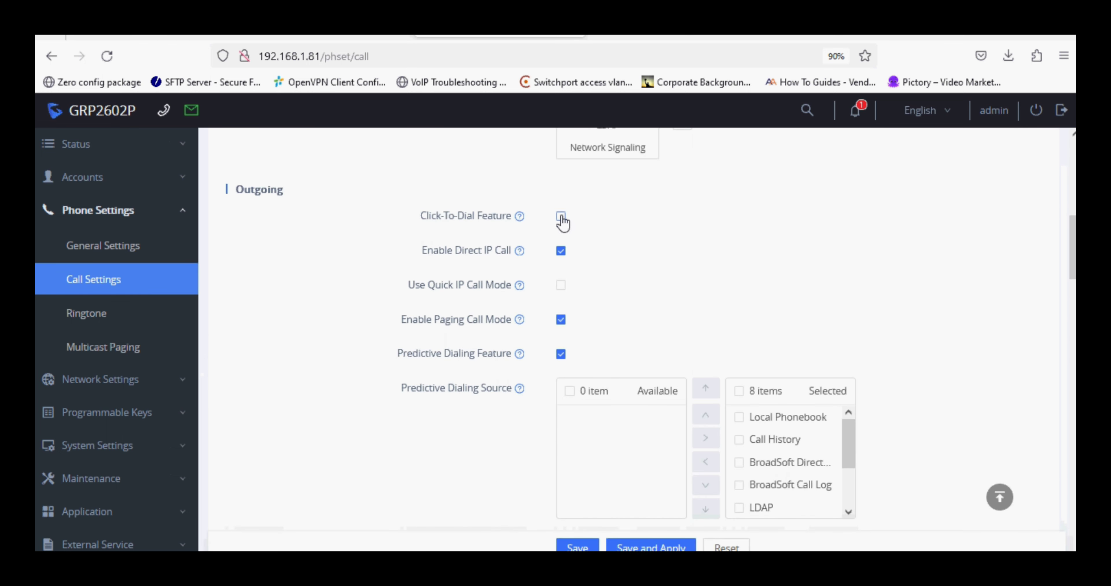
pyautogui.click(634, 547)
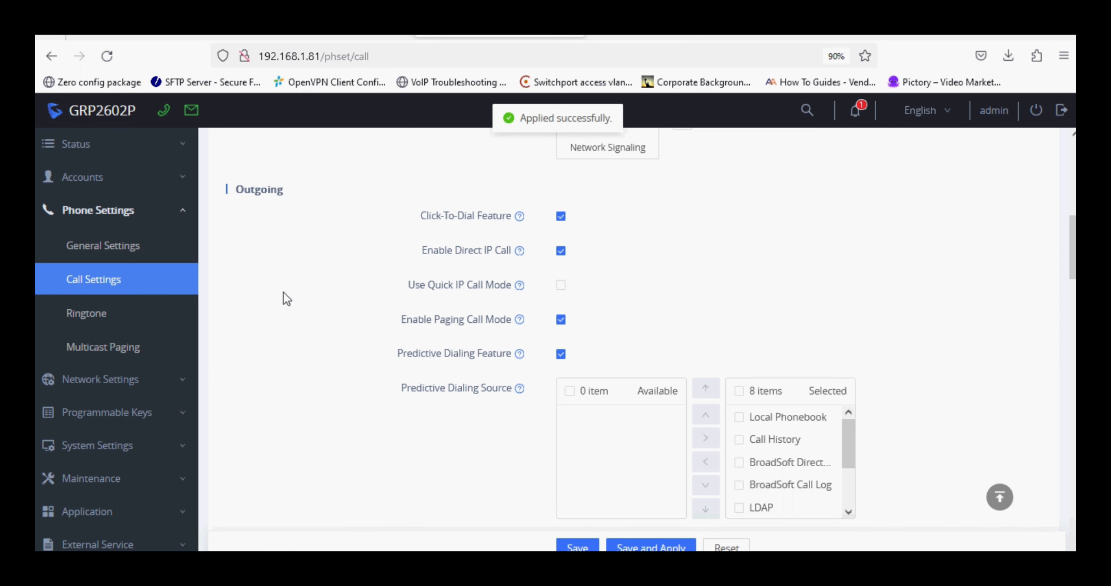
# Dial 1000 from Account 3 via click-to-dial, then hang up and close the dialer.
pyautogui.click(164, 114)
pyautogui.click(602, 239)
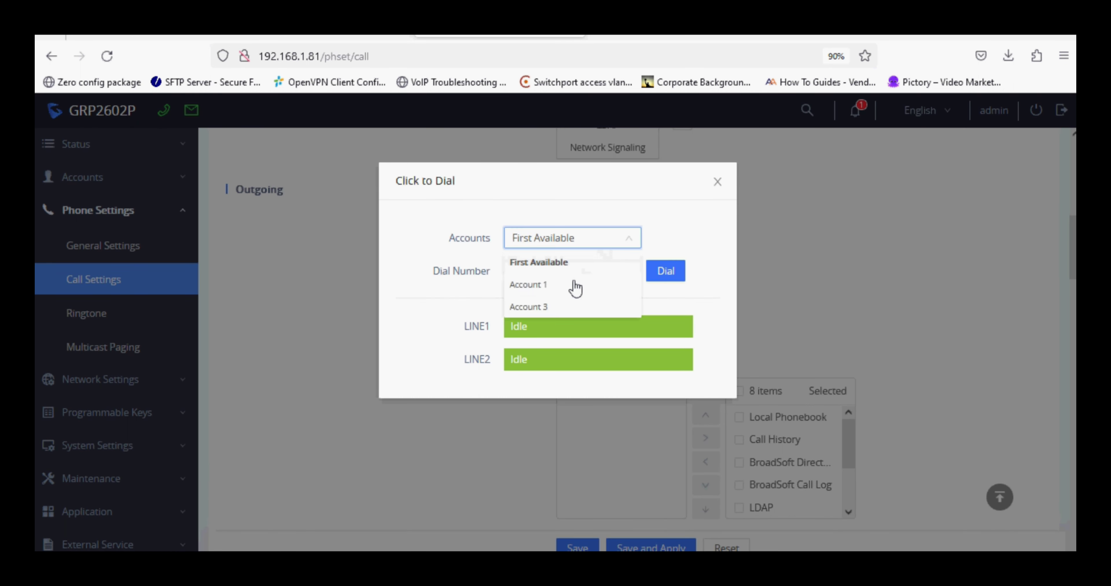
pyautogui.click(556, 306)
pyautogui.click(554, 271)
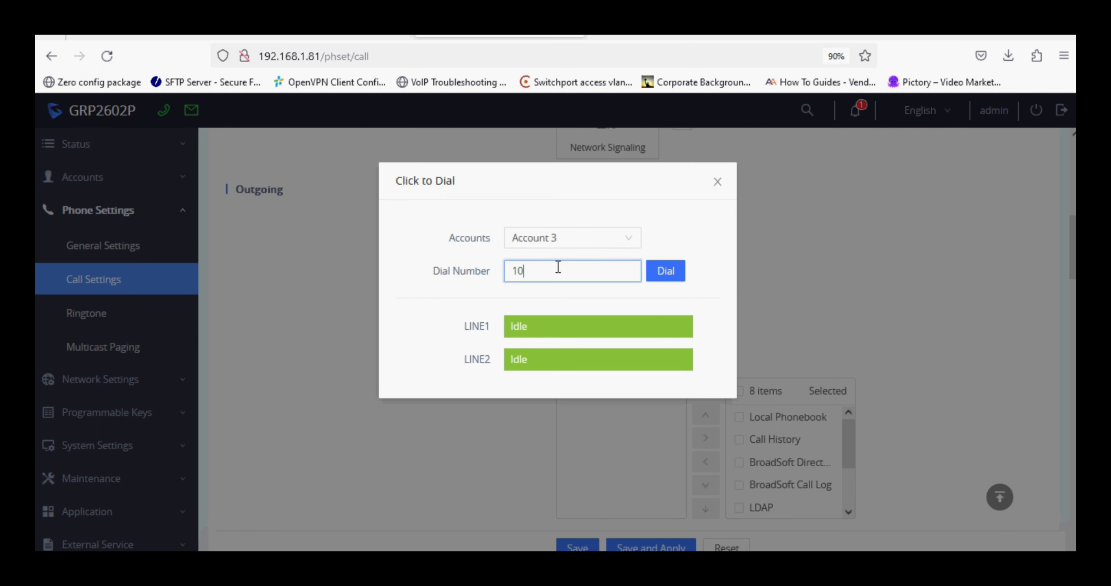
pyautogui.click(665, 276)
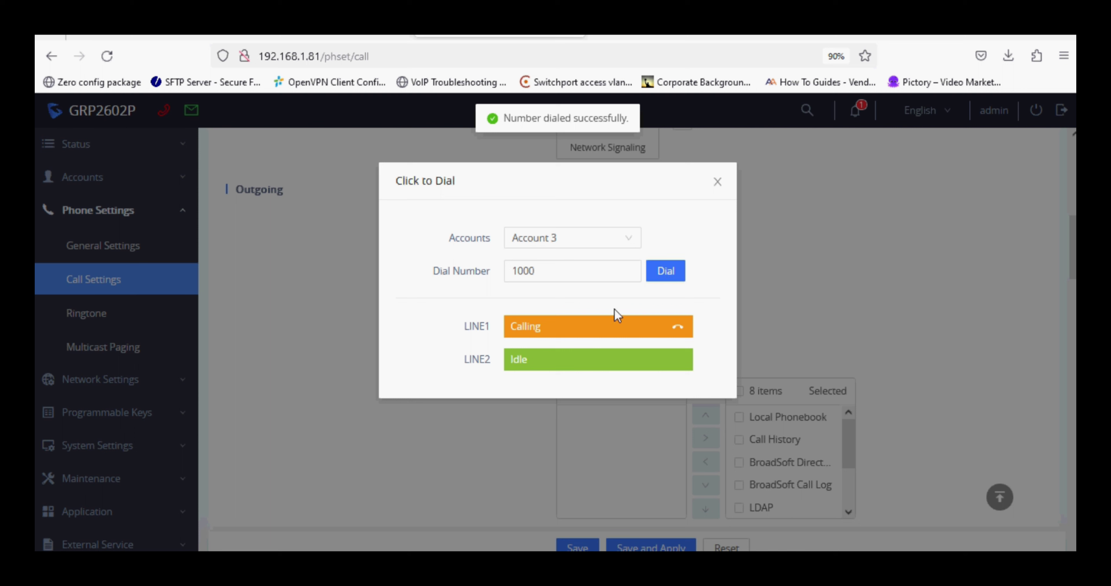
pyautogui.click(679, 328)
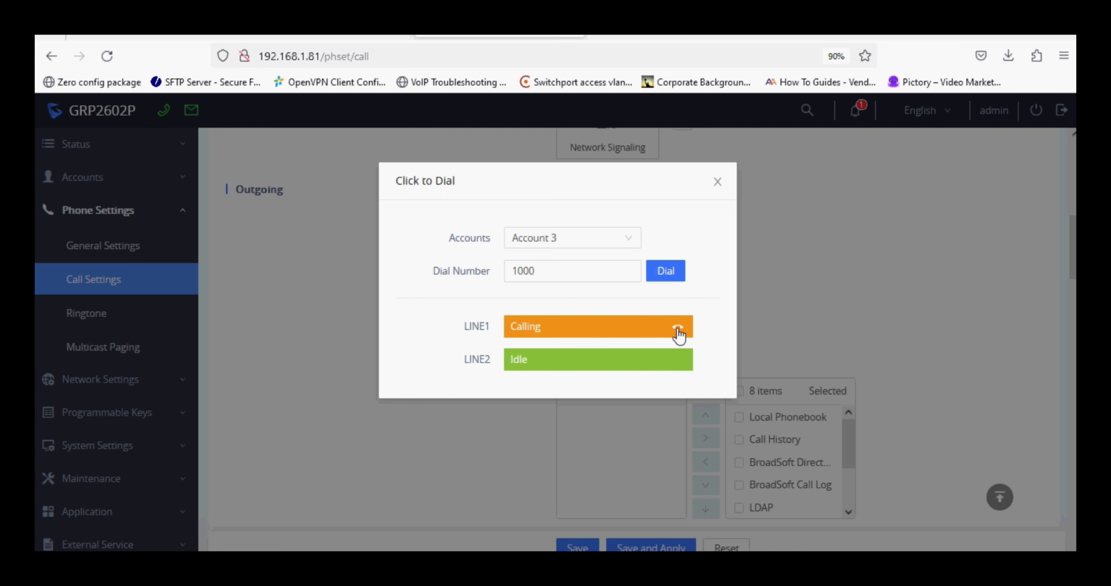
pyautogui.click(715, 184)
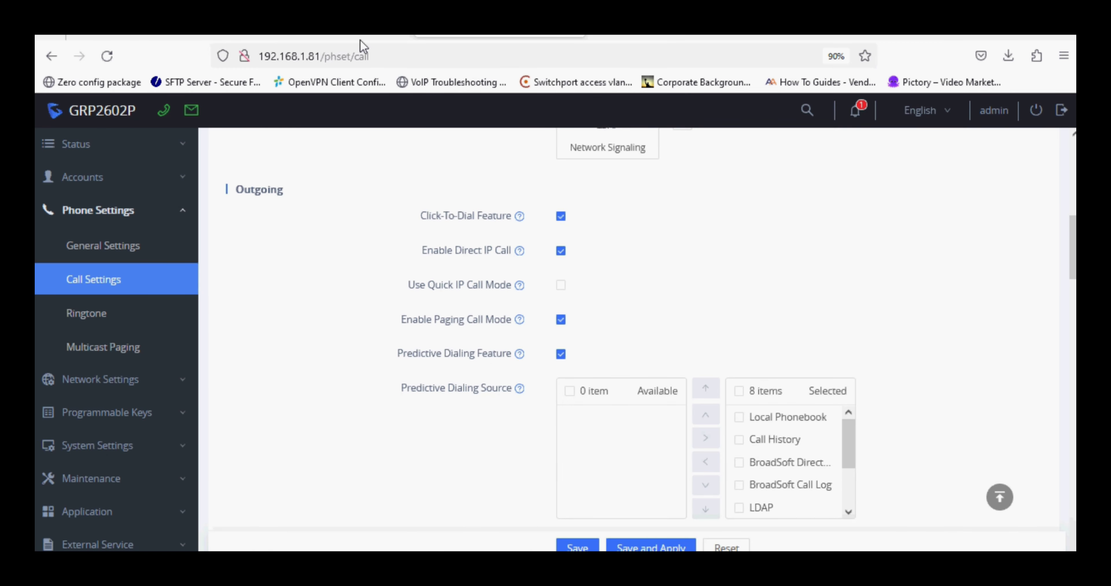